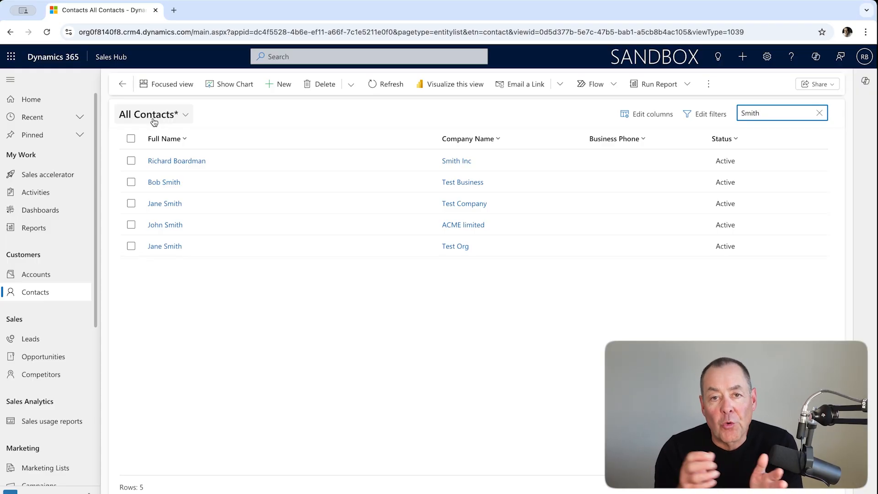
# - Filter the contacts list by the surname preceded by the * wildcard, and clear the keyword filter
pyautogui.click(187, 117)
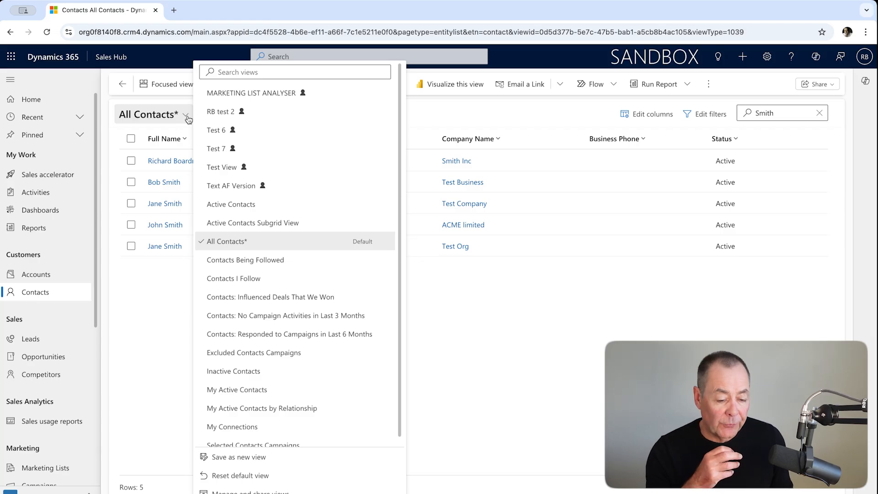
pyautogui.click(819, 113)
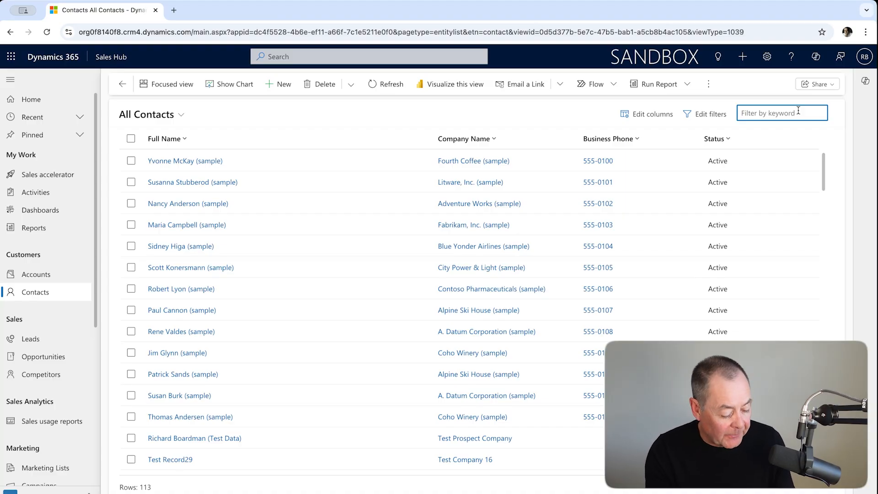
pyautogui.write('*')
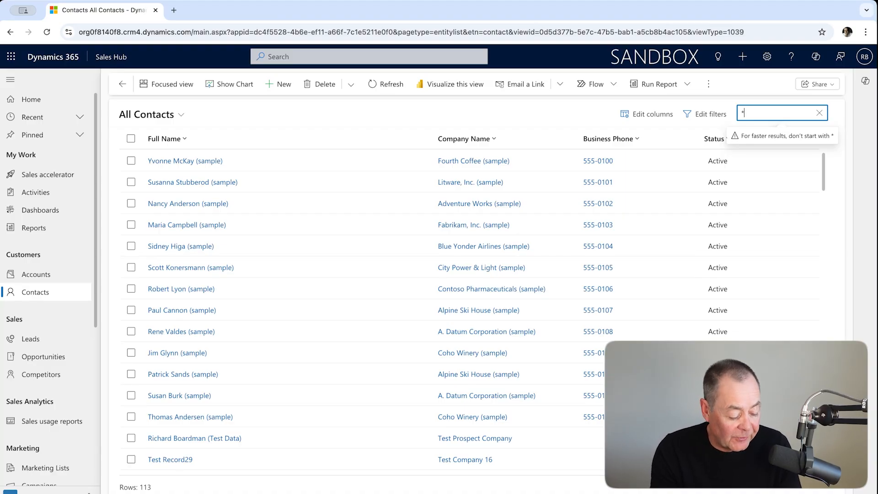
pyautogui.write('smith')
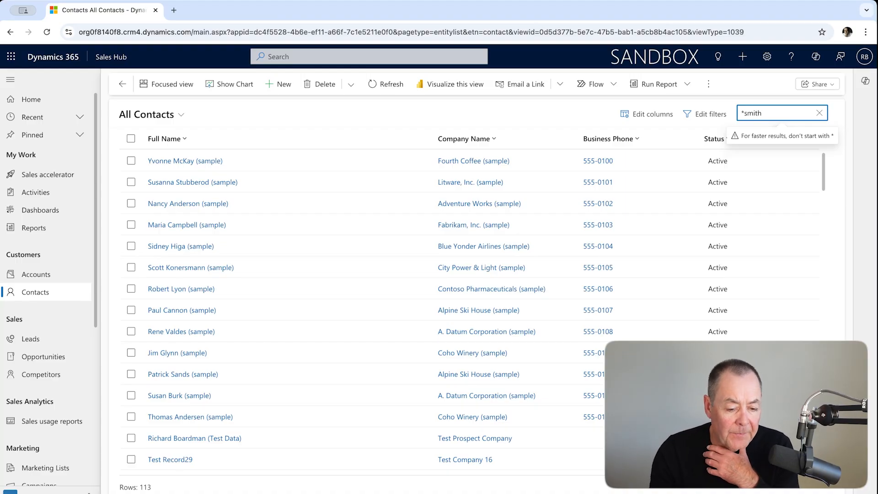
pyautogui.press('Return')
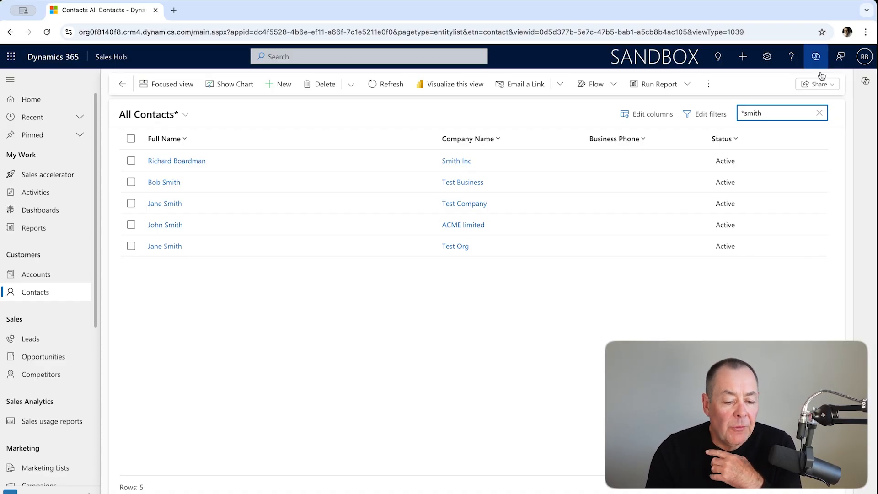
pyautogui.click(820, 113)
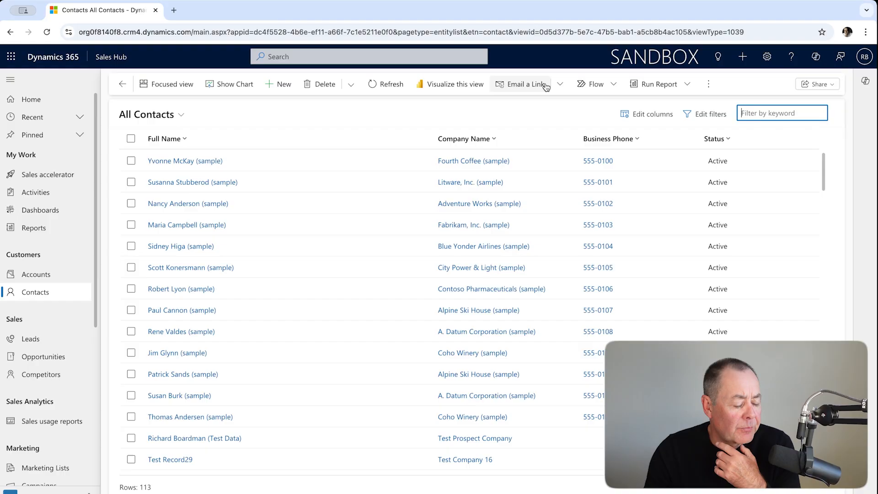
# - Search across all tables for the surname and review the matching accounts, opportunities, contacts and leads in the top results
pyautogui.click(292, 56)
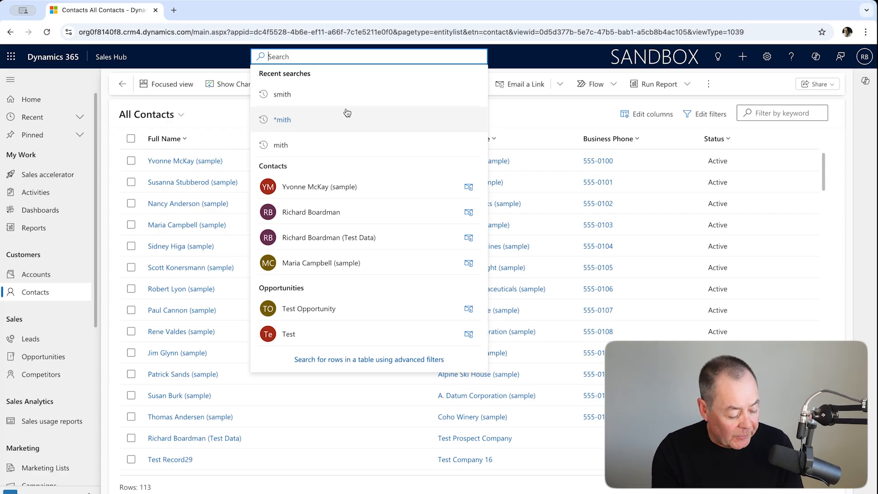
pyautogui.write('Smit')
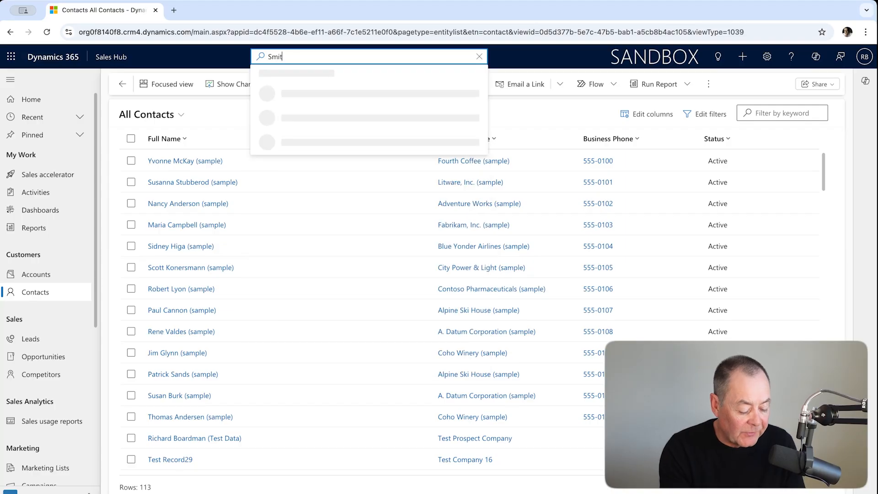
pyautogui.write('h')
pyautogui.press('Return')
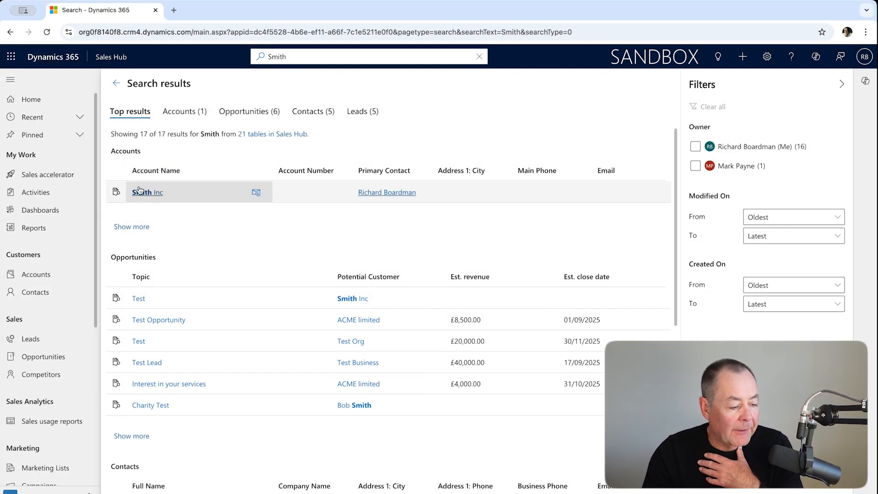
pyautogui.scroll(-2, 198, 202)
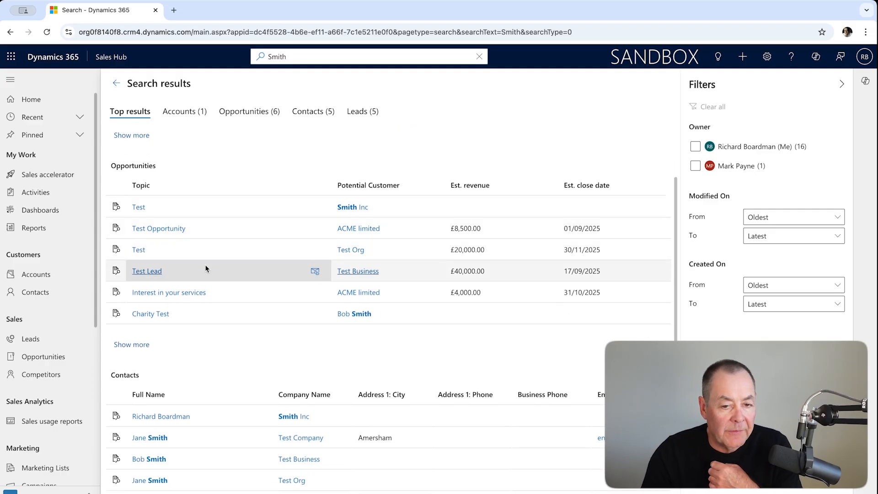
pyautogui.scroll(-2, 205, 269)
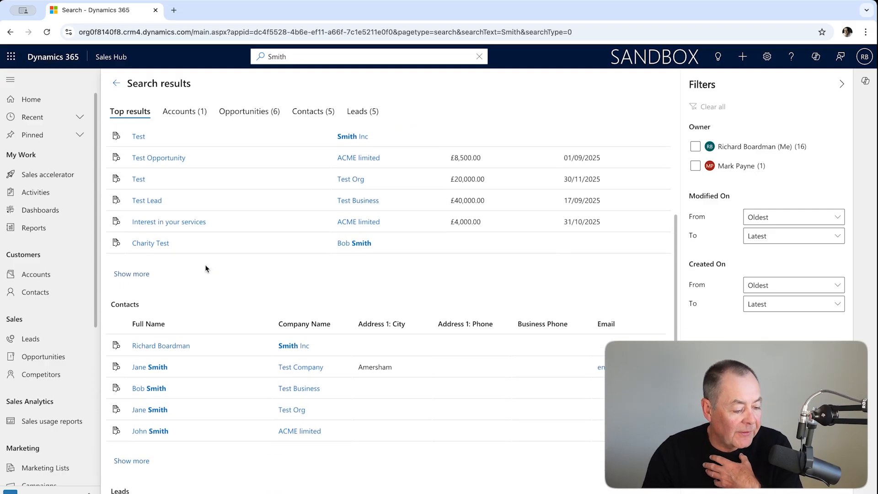
pyautogui.scroll(-3, 205, 269)
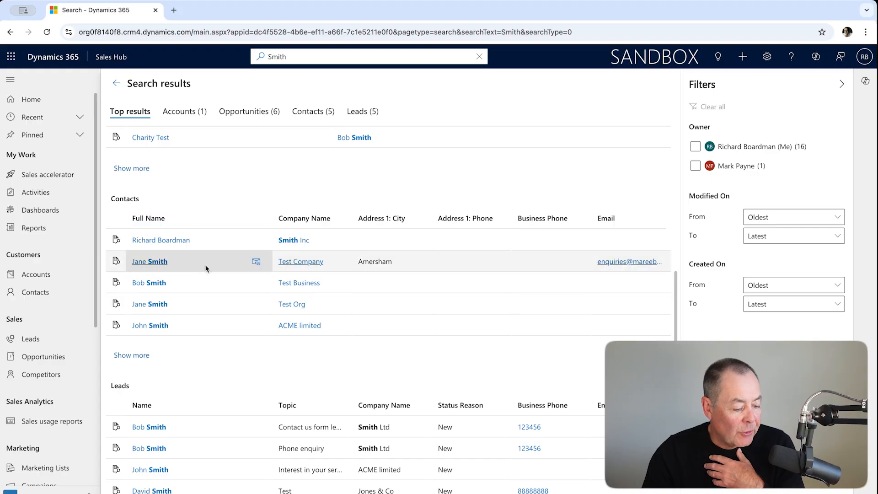
pyautogui.scroll(-2, 205, 266)
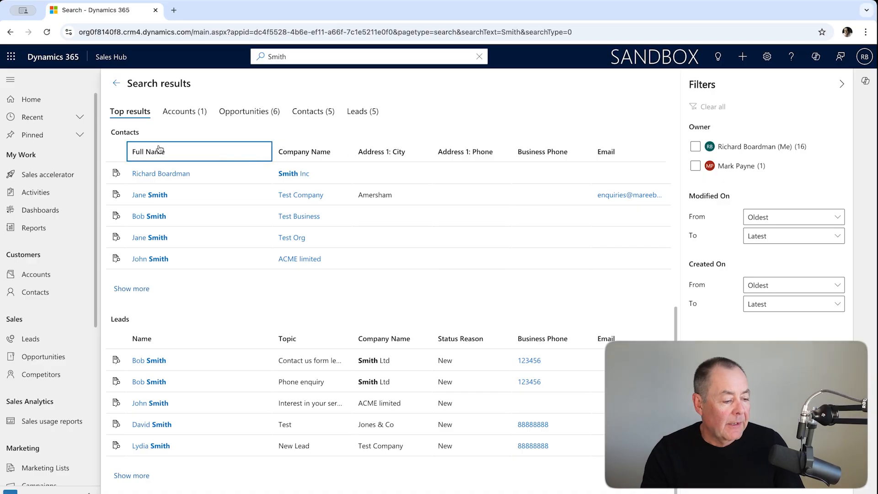
pyautogui.scroll(1, 260, 185)
pyautogui.scroll(-1, 260, 184)
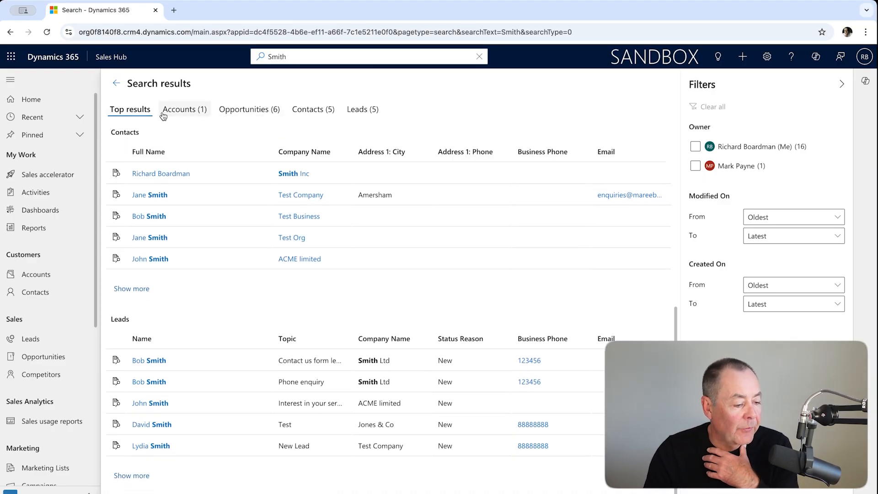
# - Review the account-only and opportunity-only search results with their available filters, and clear the global search
pyautogui.click(179, 111)
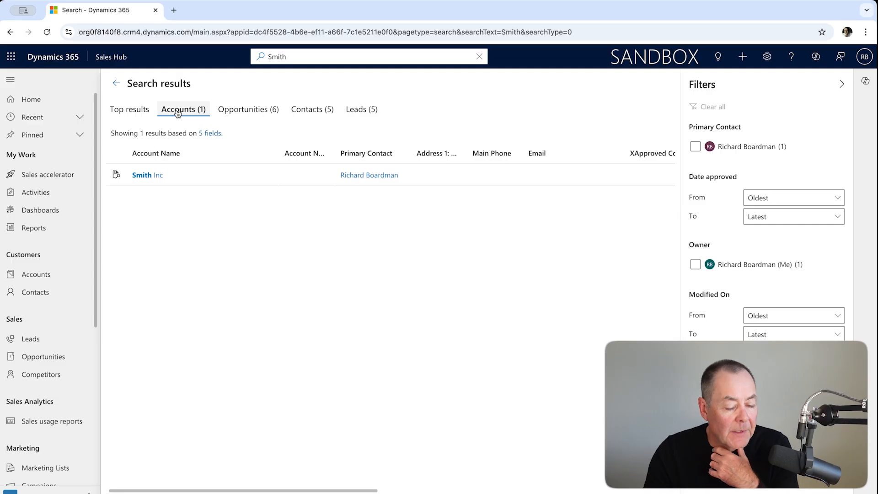
pyautogui.click(255, 113)
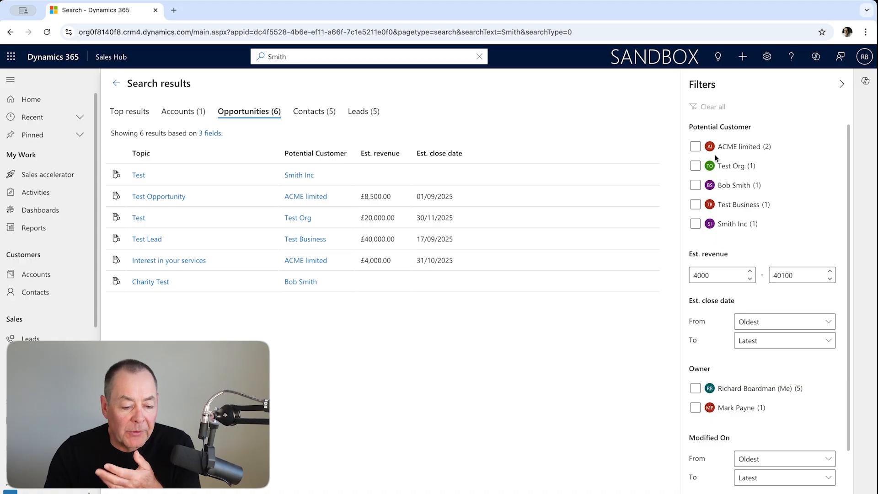
pyautogui.click(719, 169)
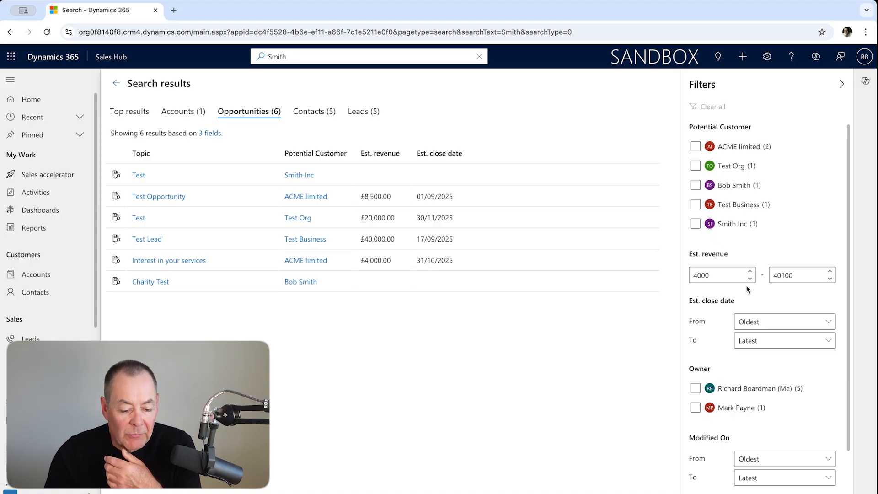
pyautogui.scroll(-1, 749, 289)
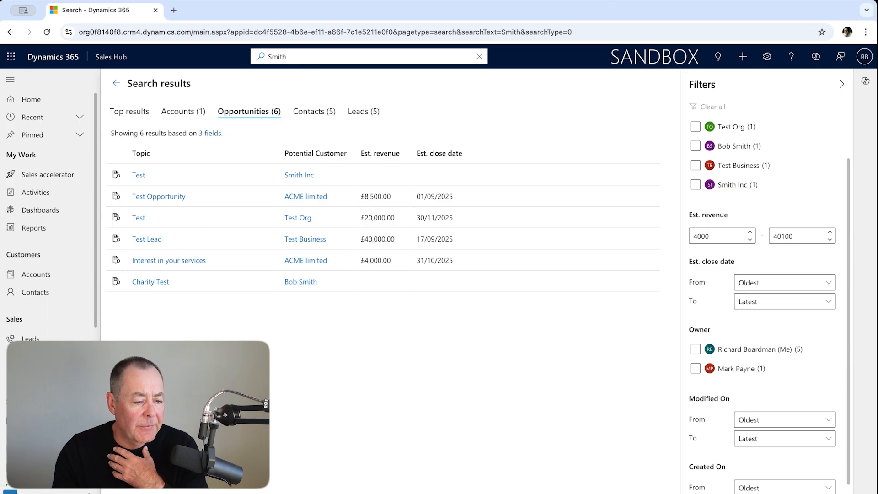
pyautogui.click(480, 60)
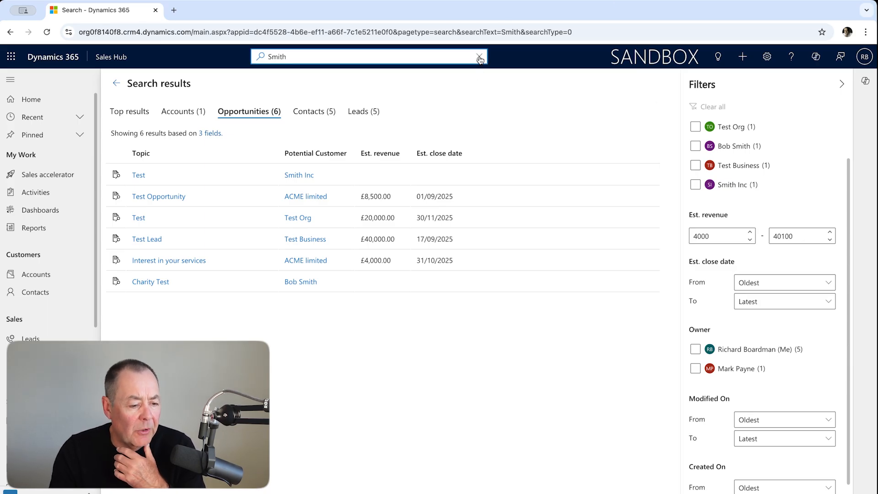
pyautogui.click(528, 89)
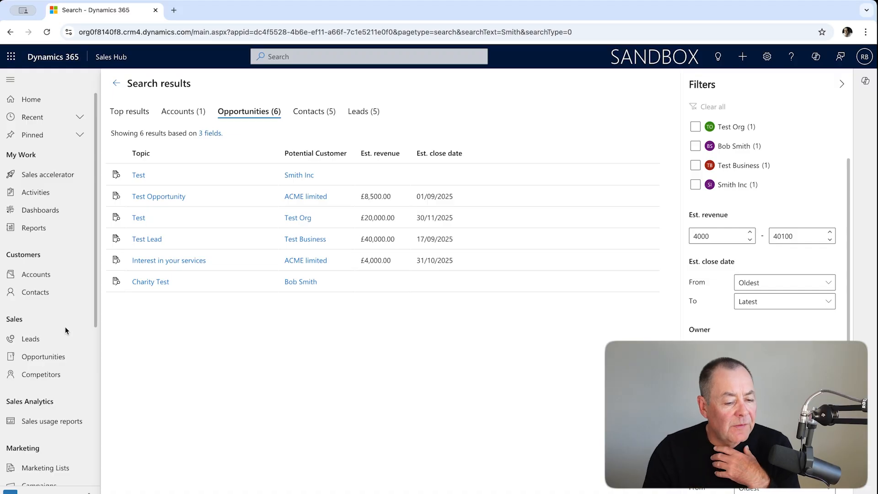
# - Open the opportunities list and filter its Topic column to values that contain "lead"
pyautogui.click(57, 361)
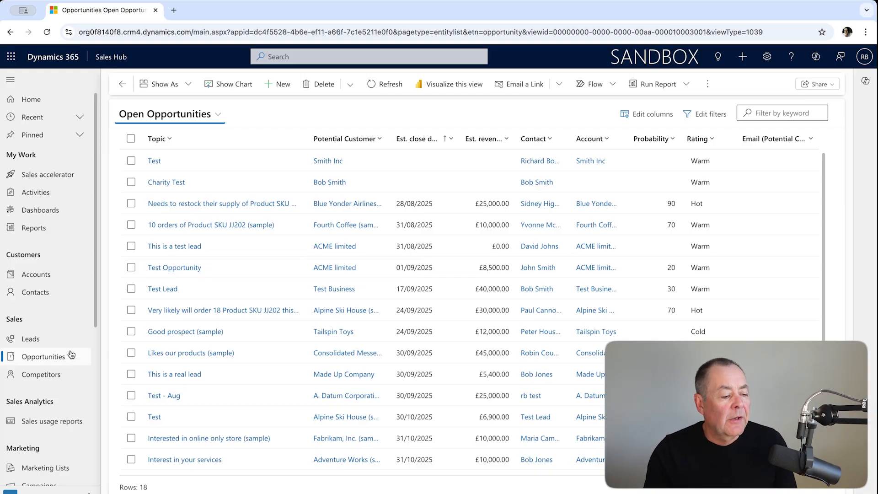
pyautogui.click(181, 137)
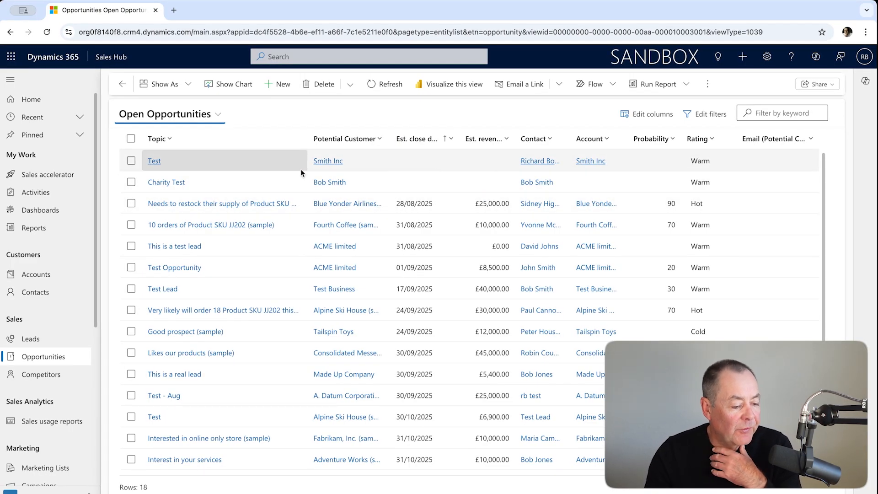
pyautogui.click(169, 139)
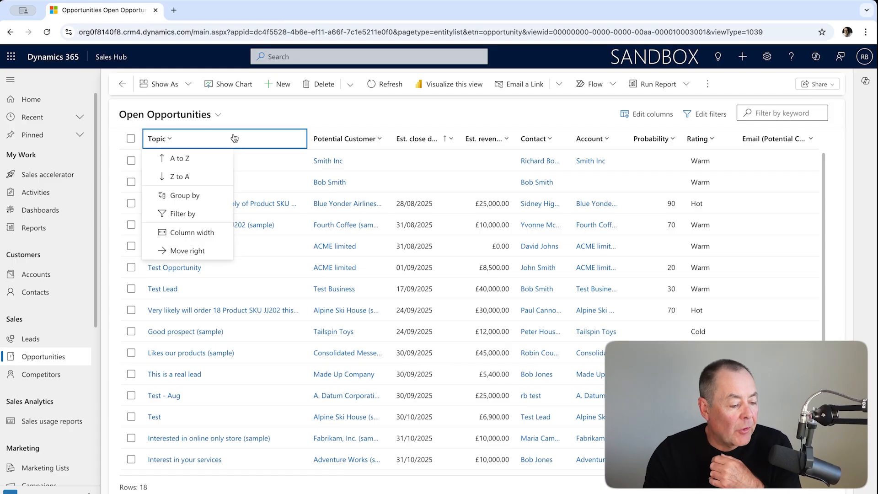
pyautogui.click(203, 219)
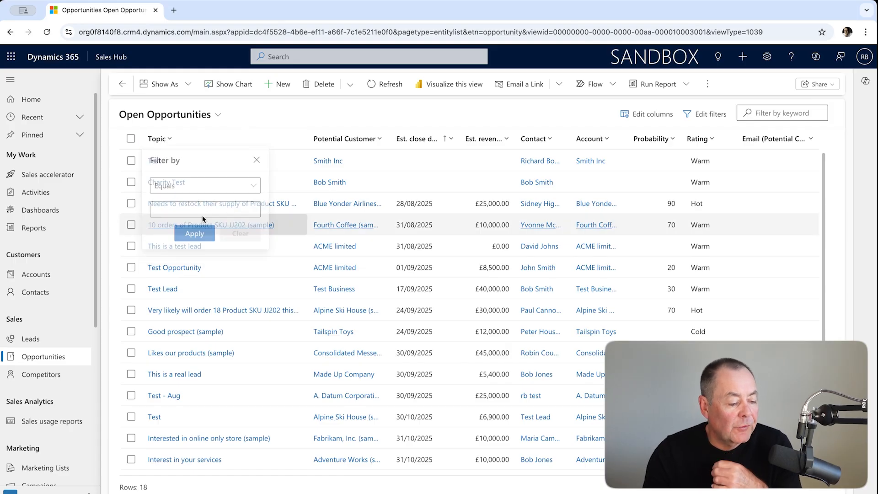
pyautogui.click(253, 192)
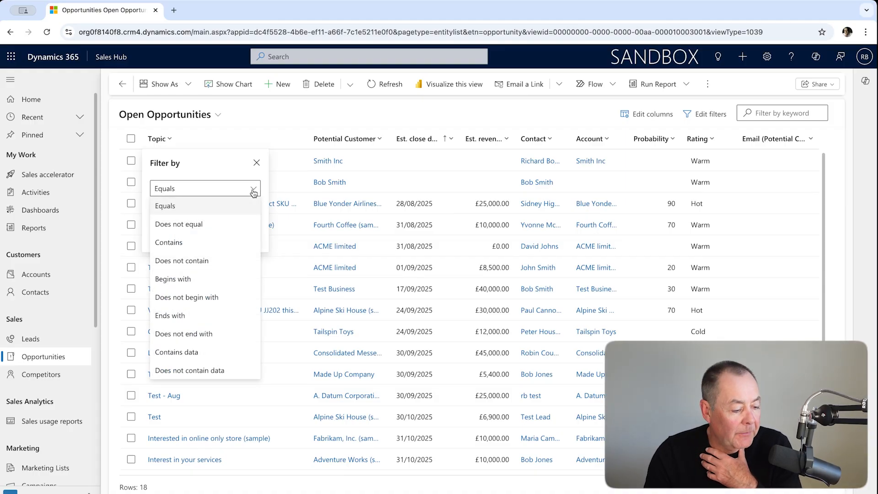
pyautogui.click(196, 242)
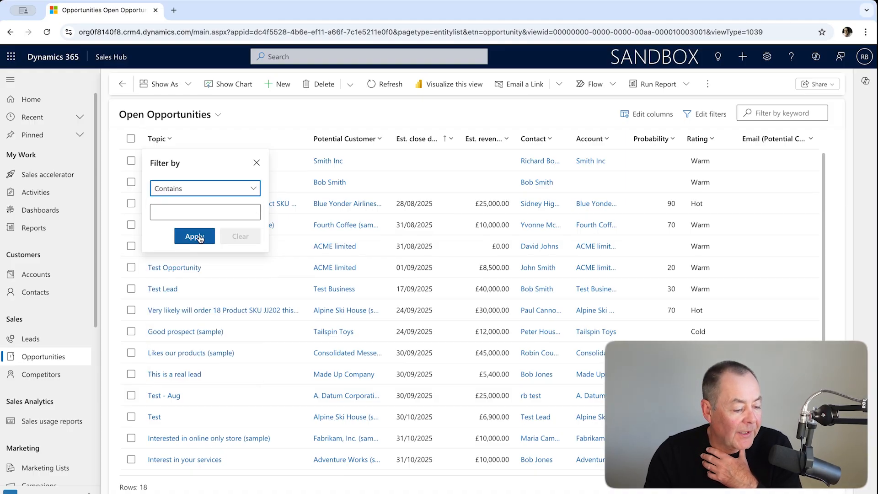
pyautogui.click(194, 212)
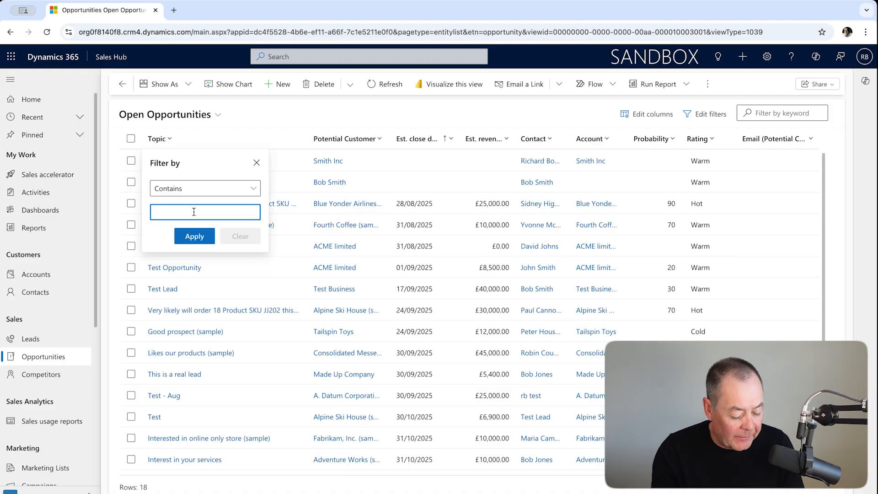
pyautogui.write('le')
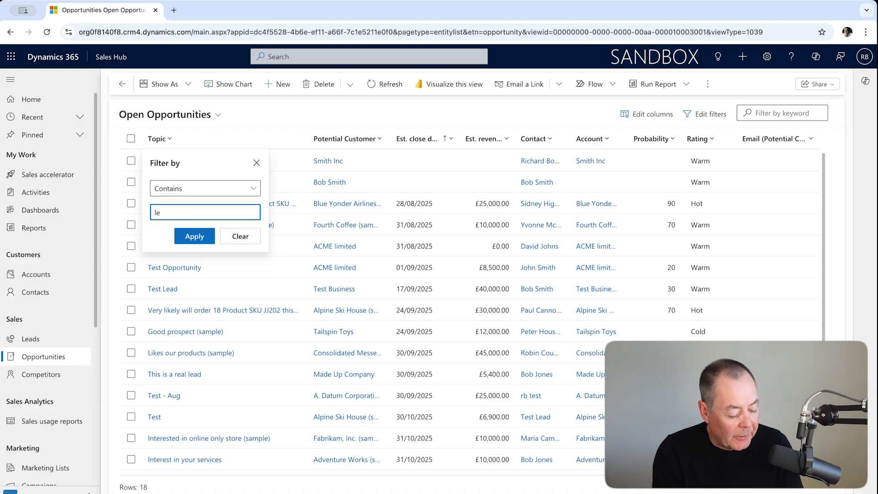
pyautogui.write('ad')
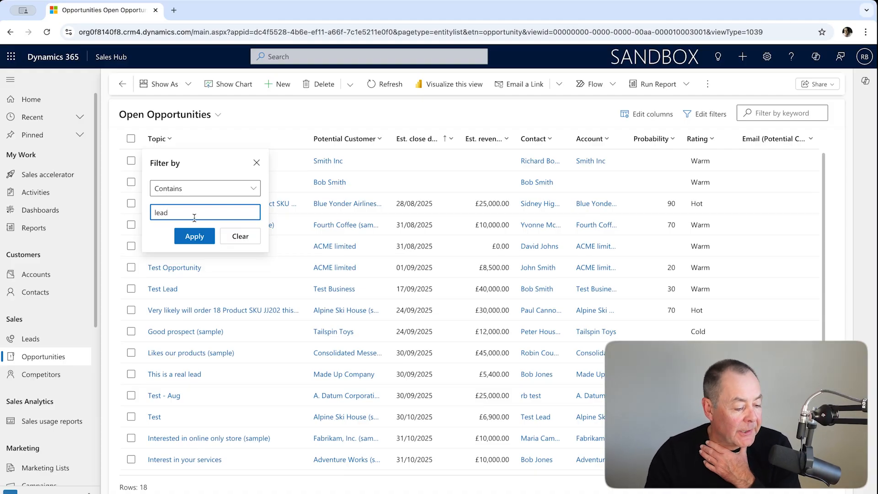
pyautogui.click(193, 243)
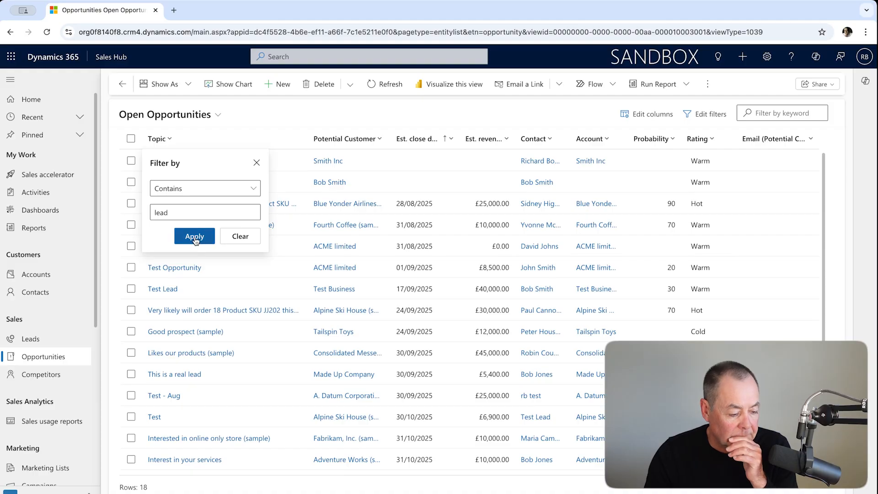
pyautogui.click(193, 242)
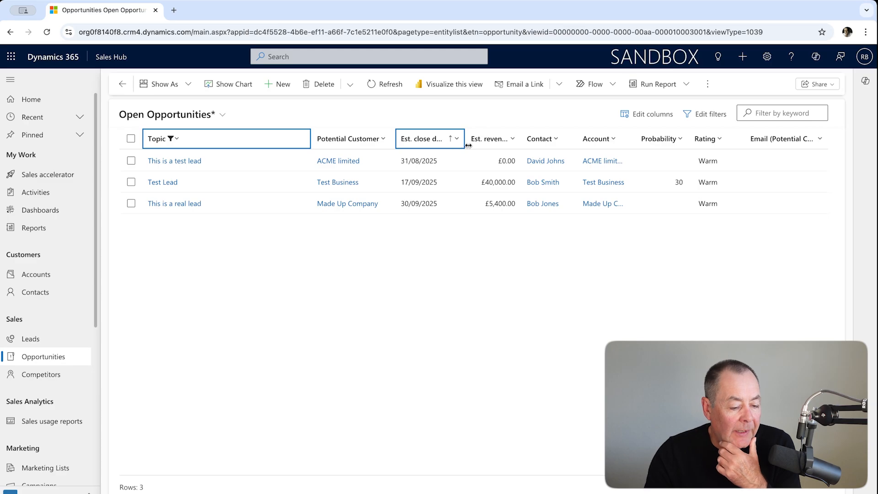
# - Filter the Est. revenue column of the open opportunities to values greater than 5000
pyautogui.click(511, 141)
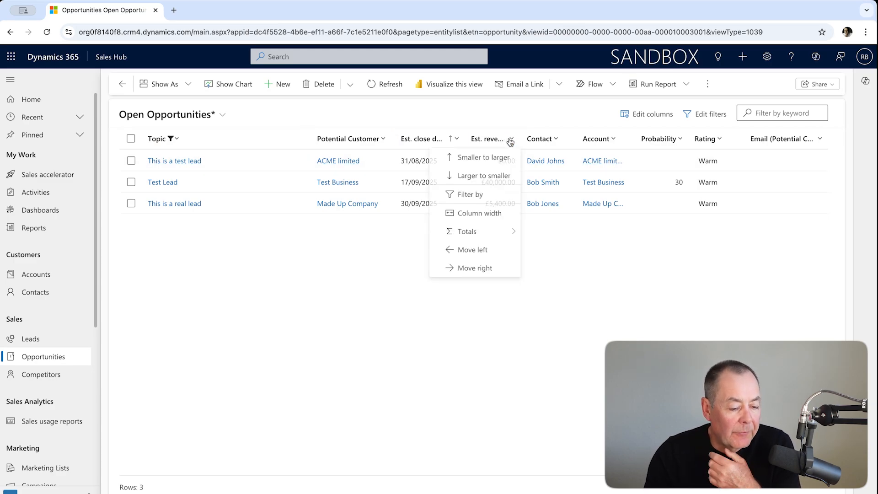
pyautogui.click(474, 196)
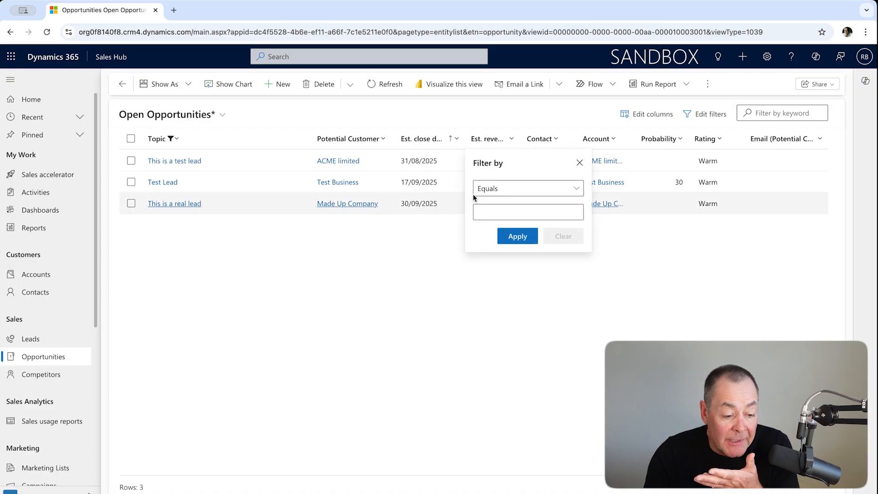
pyautogui.click(574, 192)
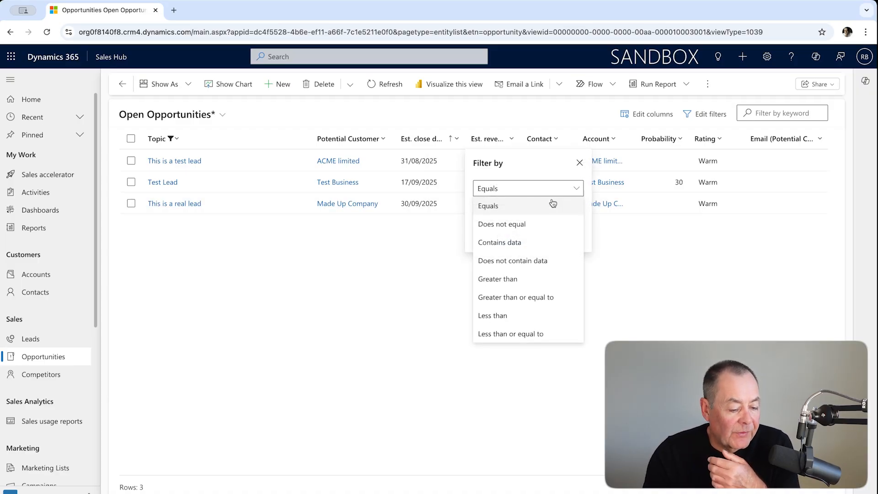
pyautogui.click(530, 281)
pyautogui.click(501, 212)
pyautogui.write('5000')
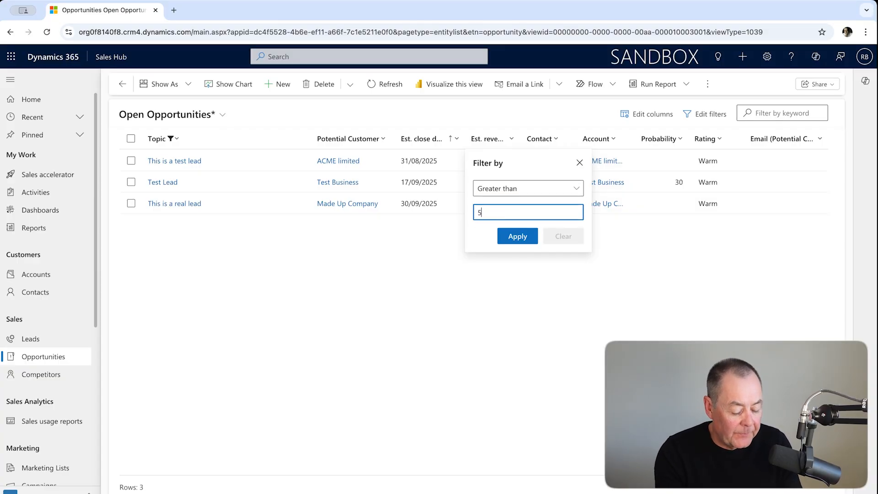
pyautogui.click(534, 236)
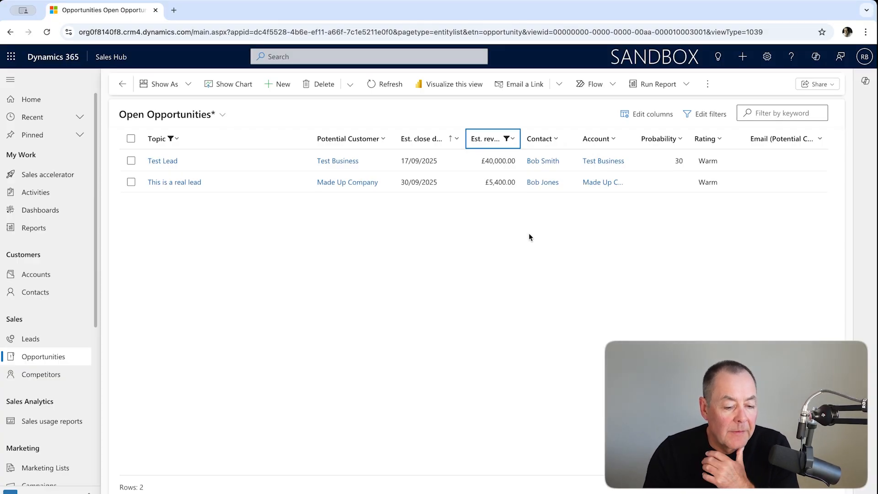
# - Filter the Probability column to opportunities where it contains data
pyautogui.click(679, 140)
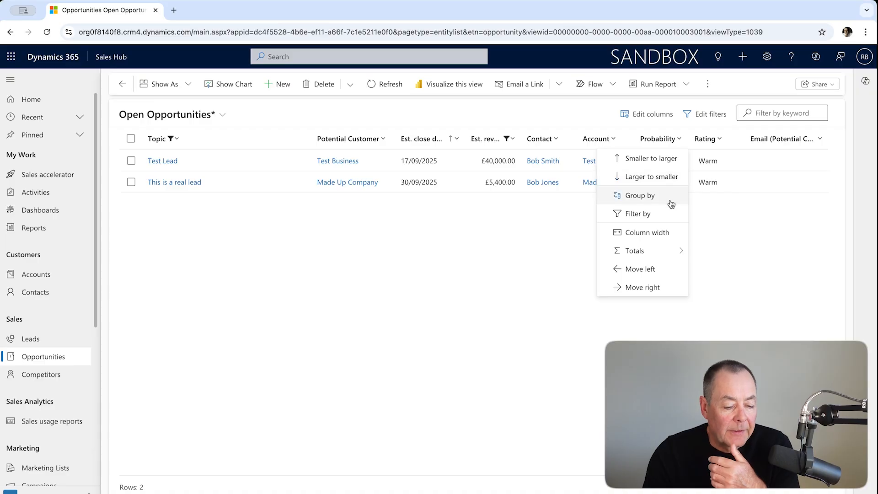
pyautogui.click(664, 217)
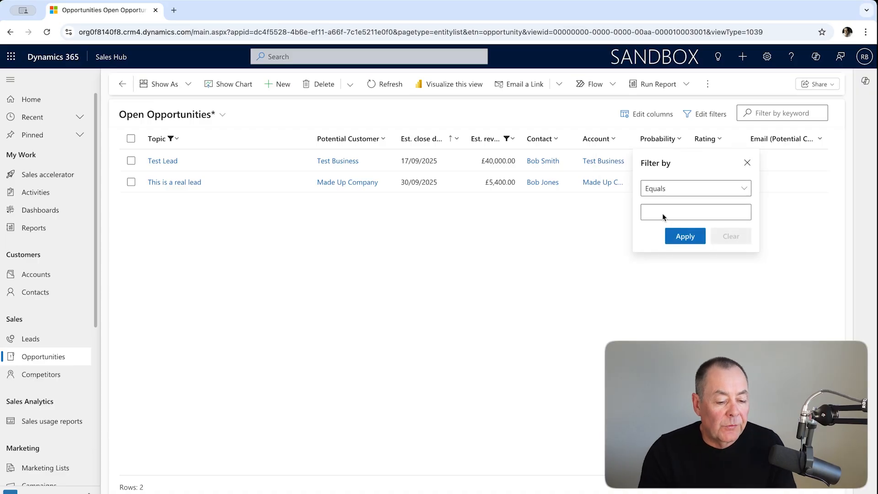
pyautogui.click(692, 192)
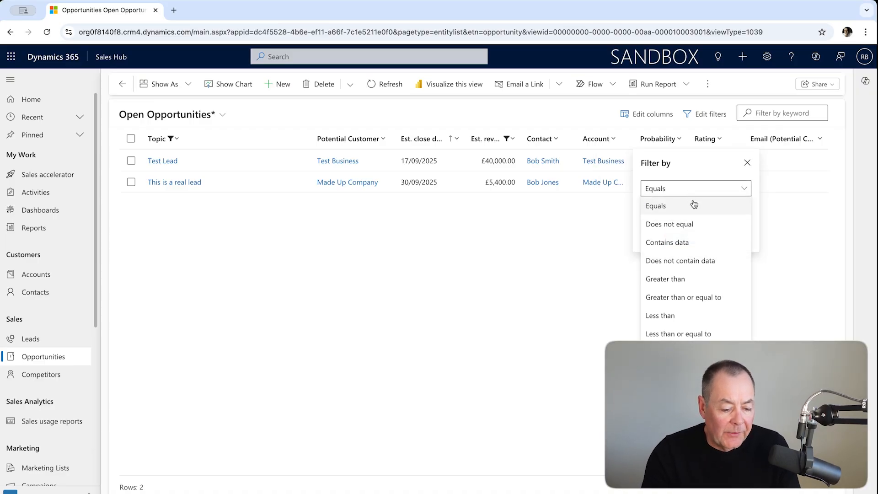
pyautogui.click(689, 242)
pyautogui.click(729, 213)
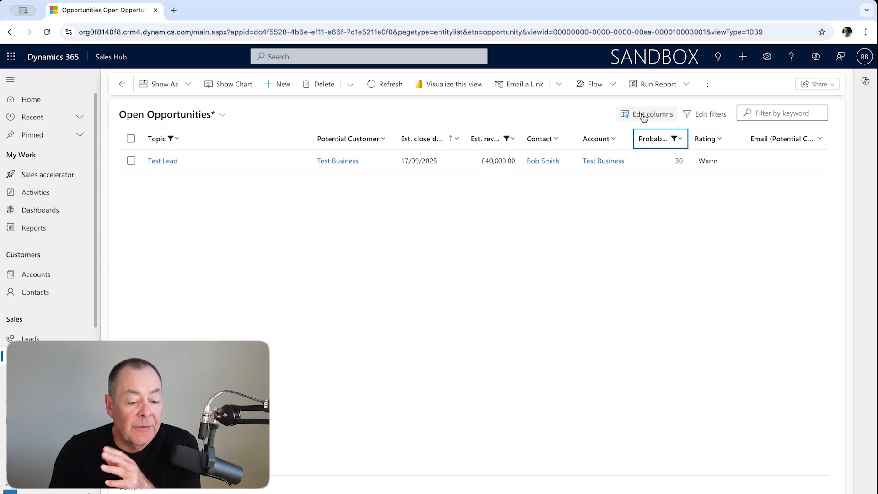
# - Examine the Opportunity and related-table columns available to add to the opportunities view, and close the column editor without changes
pyautogui.click(644, 117)
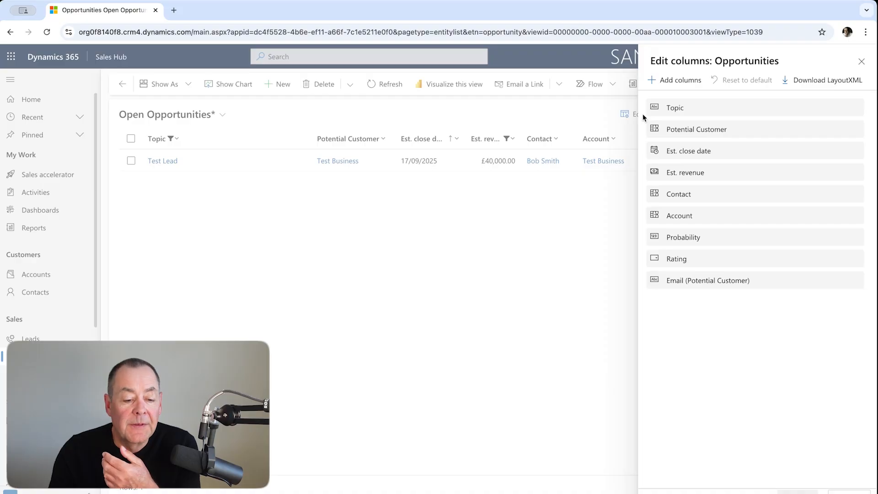
pyautogui.click(677, 81)
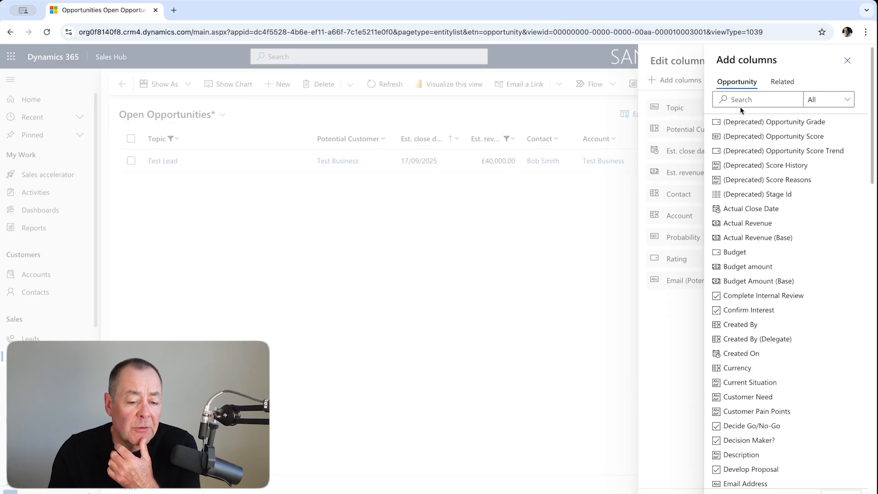
pyautogui.click(782, 83)
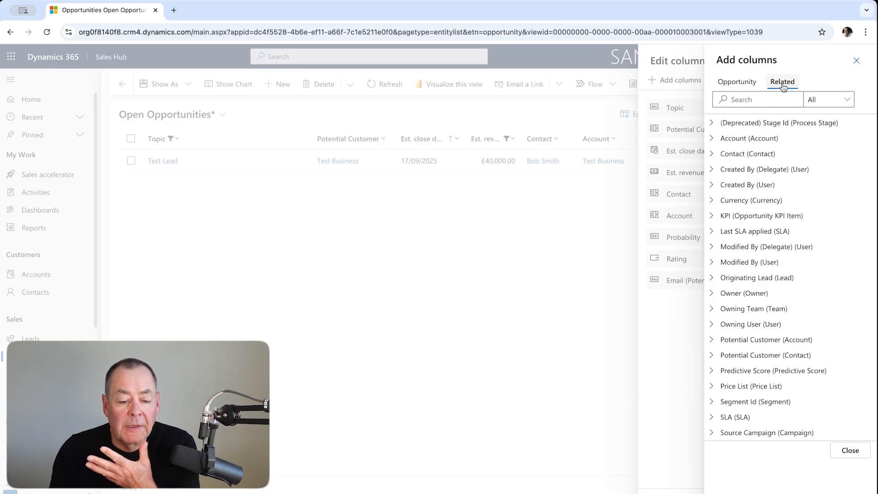
pyautogui.click(856, 61)
pyautogui.click(857, 63)
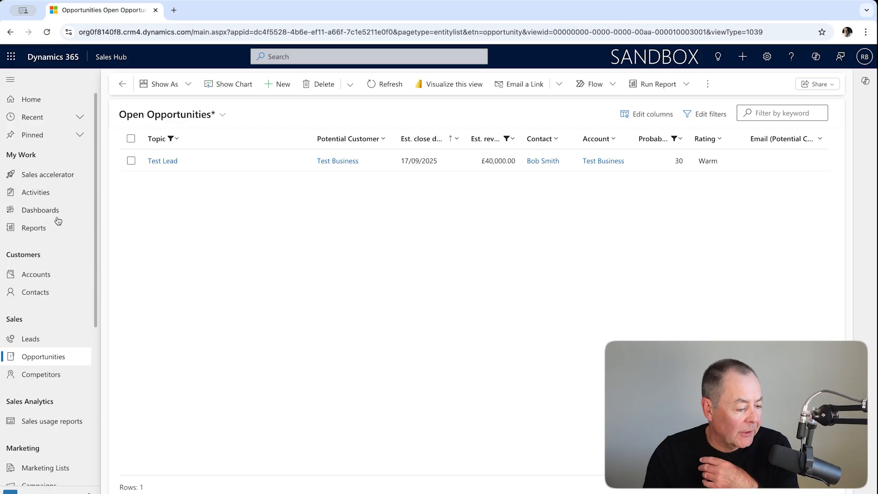
# - Examine the contacts and accounts lists, returning to All Contacts, and look through the other record types in the site map
pyautogui.click(45, 293)
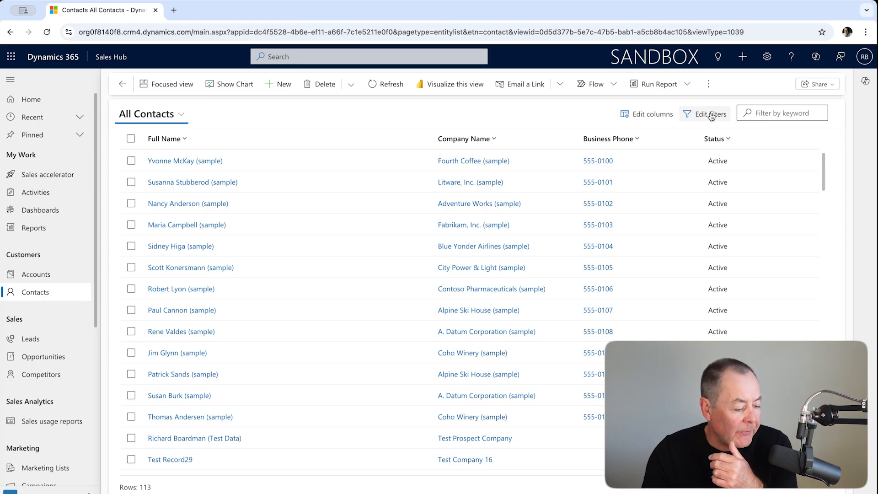
pyautogui.click(45, 278)
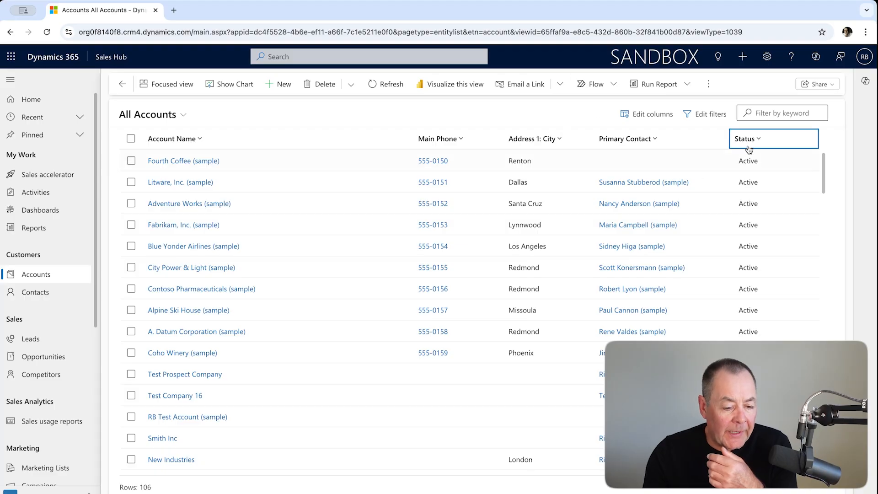
pyautogui.click(45, 299)
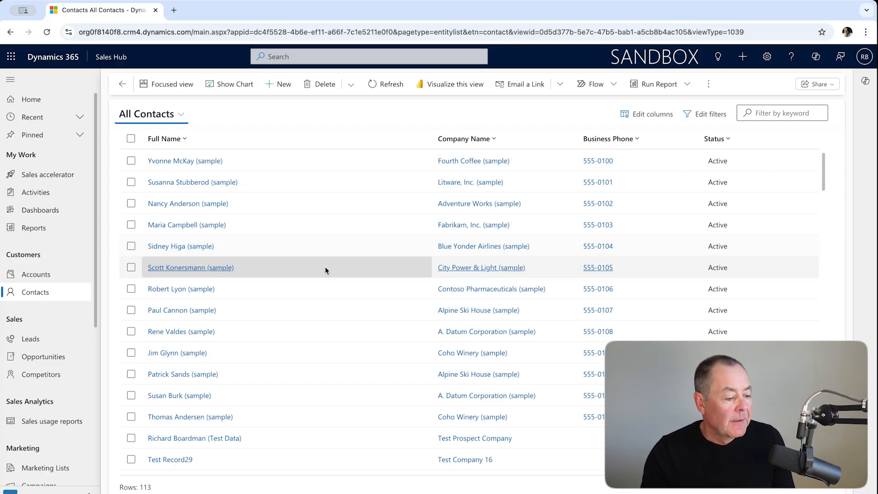
pyautogui.scroll(-3, 65, 300)
pyautogui.scroll(-3, 65, 301)
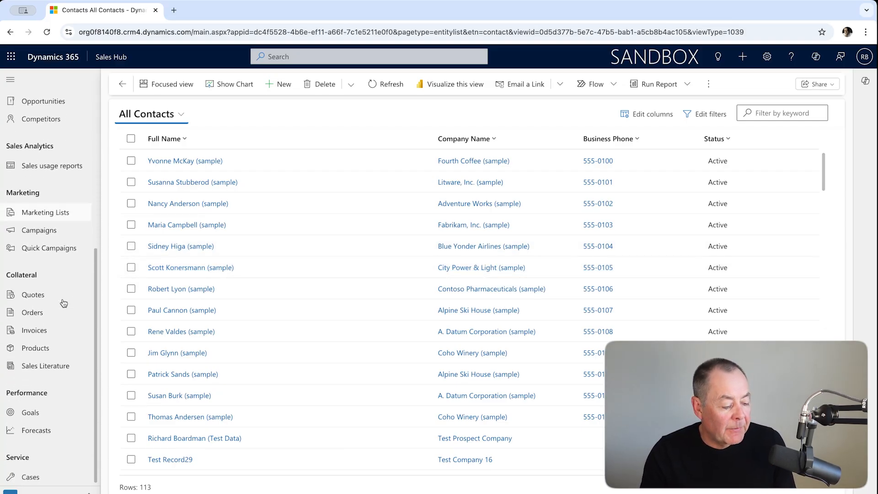
pyautogui.scroll(5, 63, 304)
pyautogui.scroll(1, 63, 304)
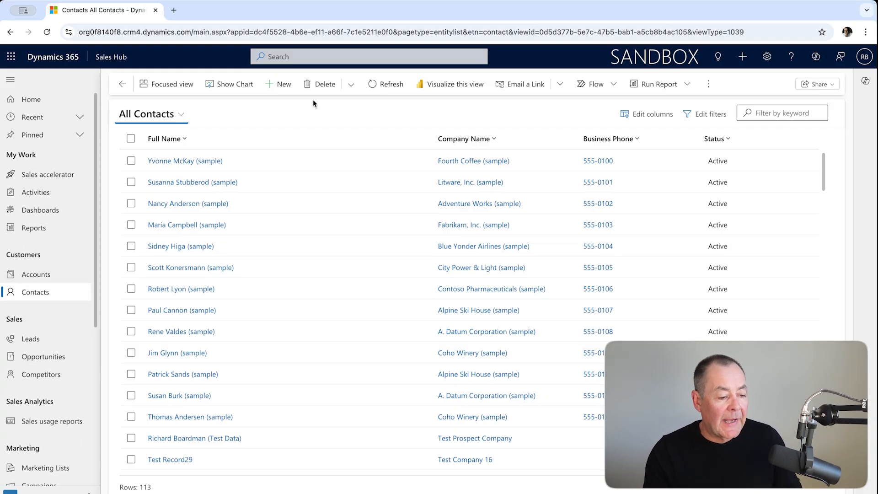
# - Open the advanced filters for the Contacts table from the global search, close them, and review the search suggestions again
pyautogui.click(342, 56)
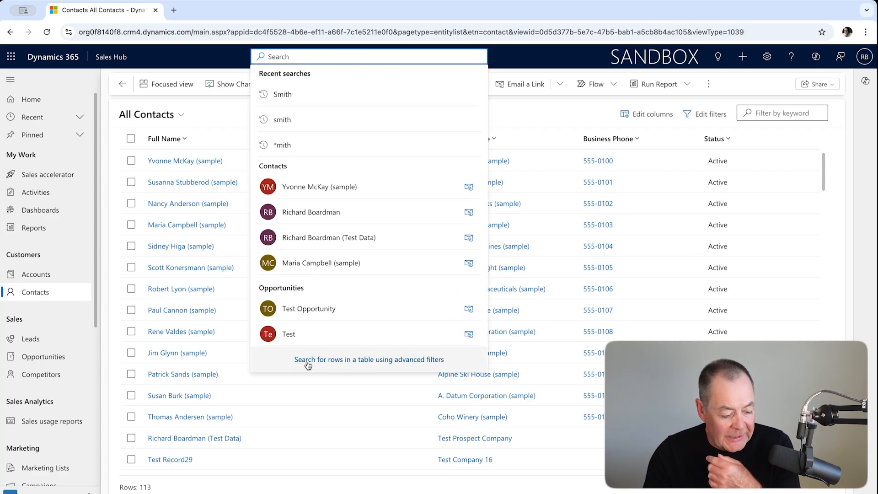
pyautogui.click(388, 360)
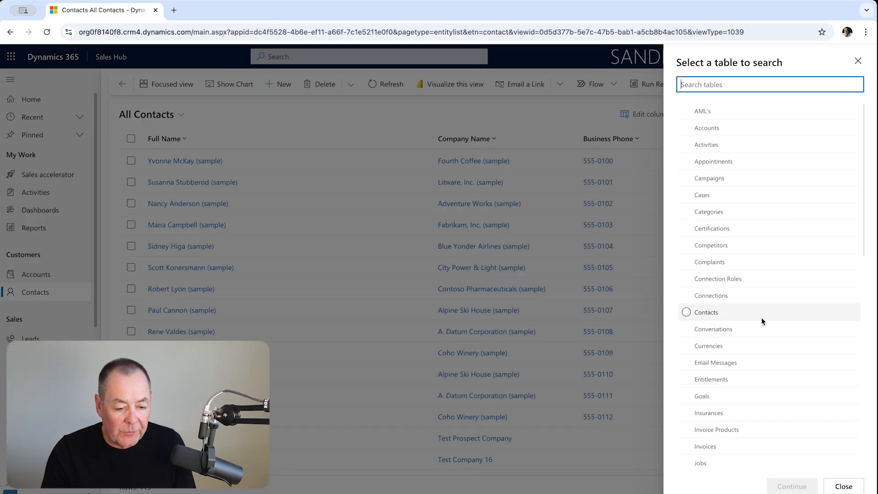
pyautogui.scroll(-3, 761, 318)
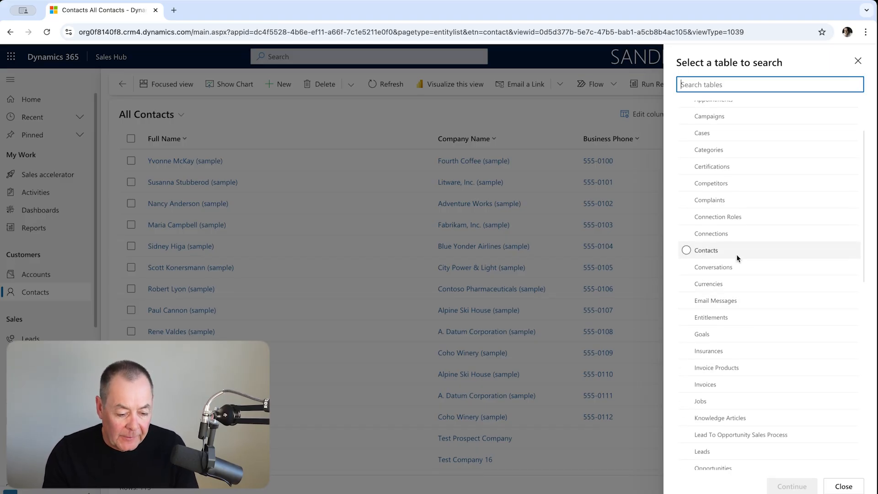
pyautogui.click(736, 252)
pyautogui.click(806, 486)
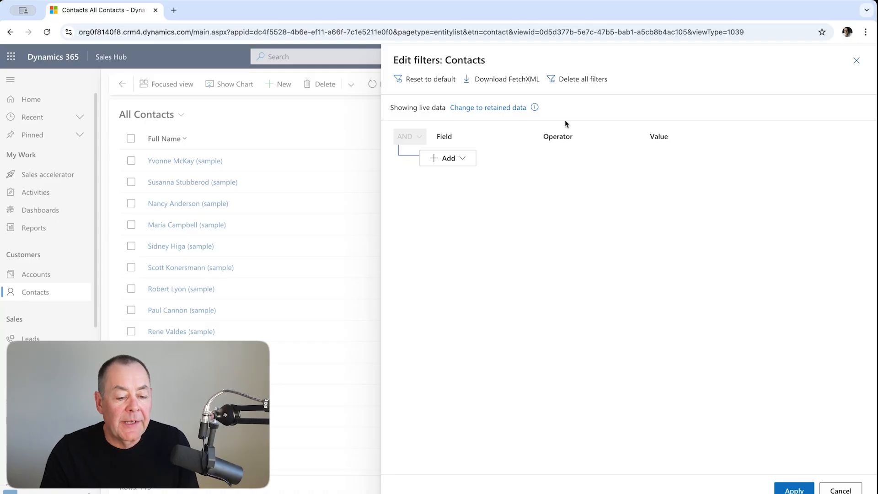
pyautogui.click(856, 60)
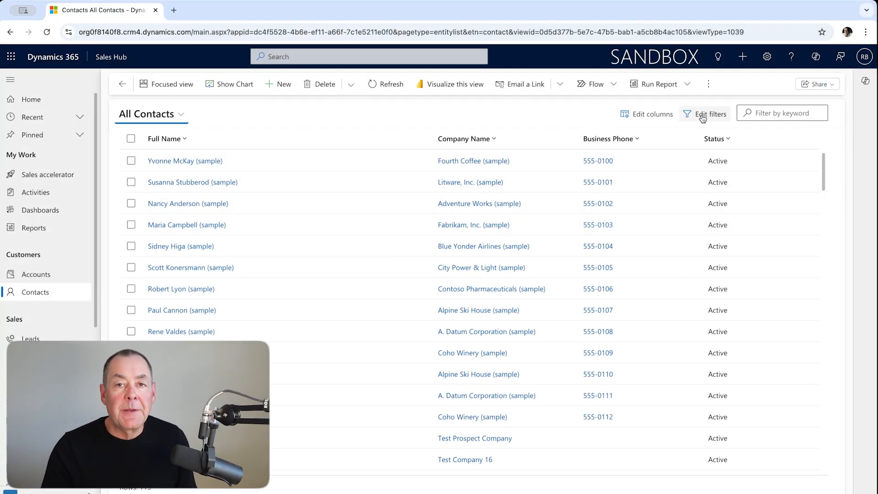
pyautogui.click(333, 56)
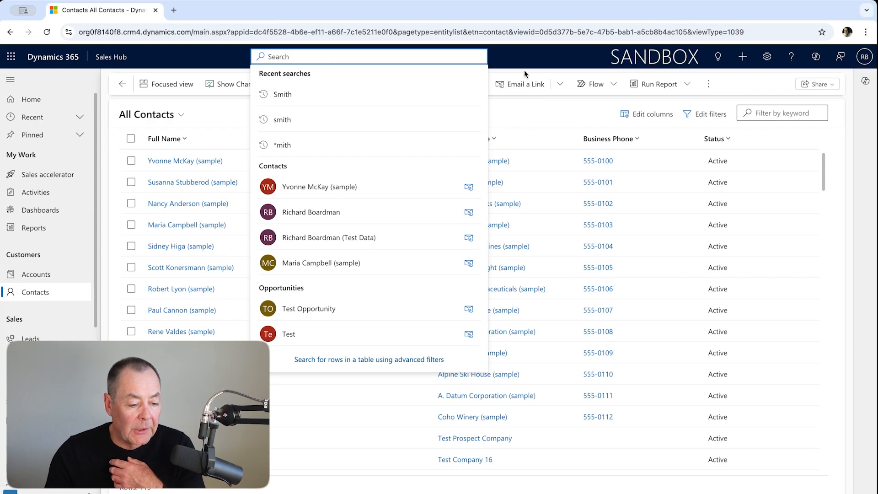
pyautogui.click(520, 57)
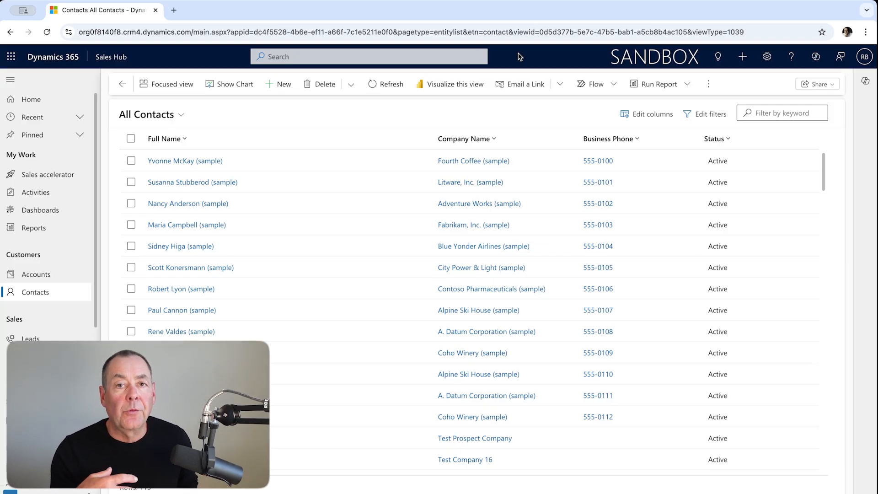
# - Add a filter row on the Address 1: City field to the All Contacts view's filters
pyautogui.click(700, 118)
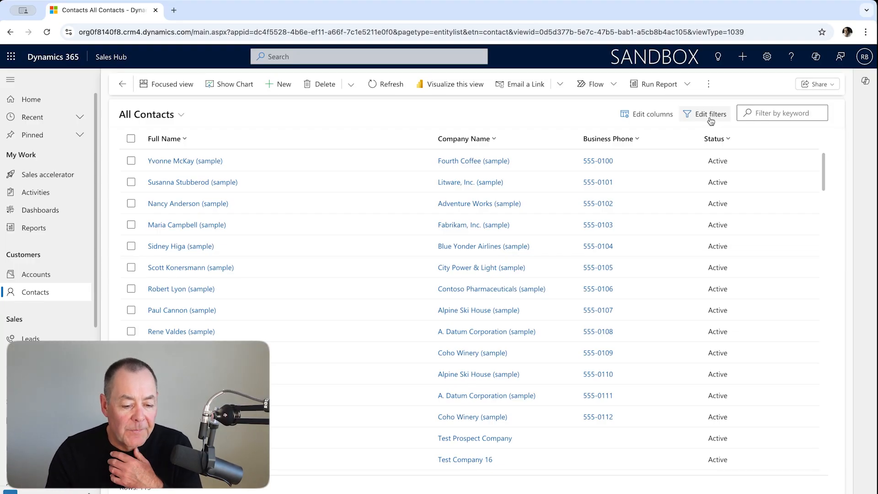
pyautogui.click(710, 121)
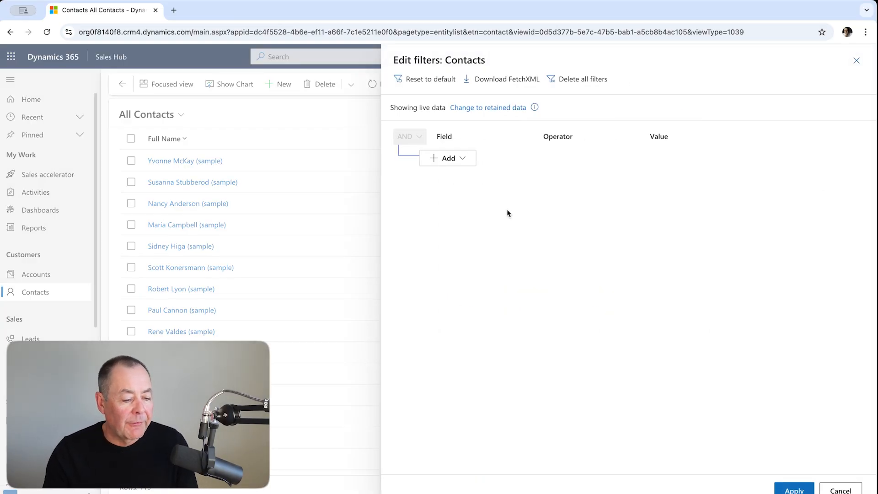
pyautogui.click(466, 158)
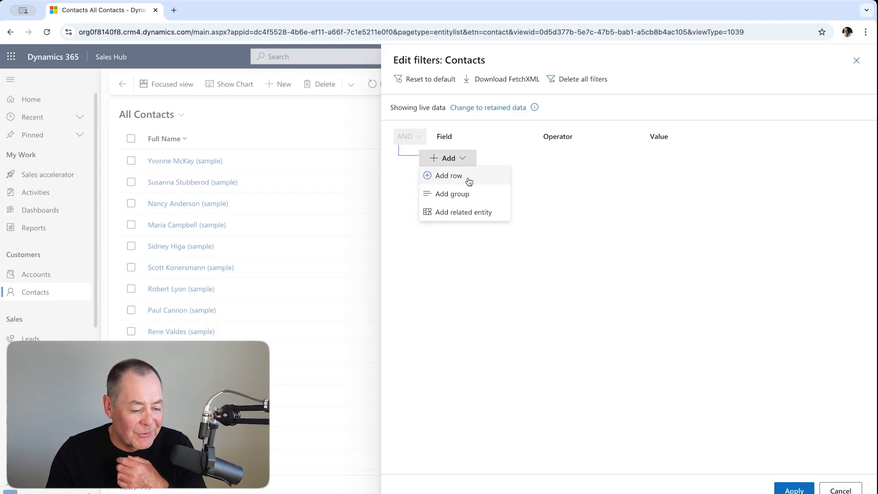
pyautogui.click(467, 180)
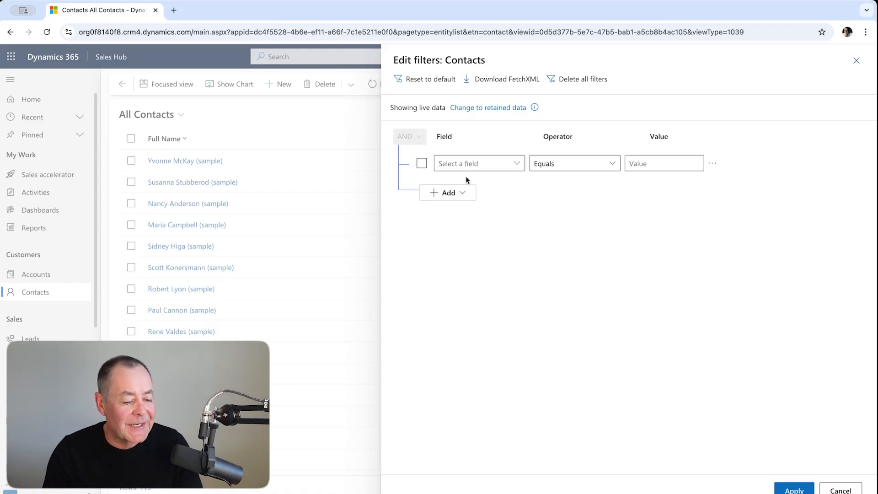
pyautogui.click(518, 166)
pyautogui.click(570, 113)
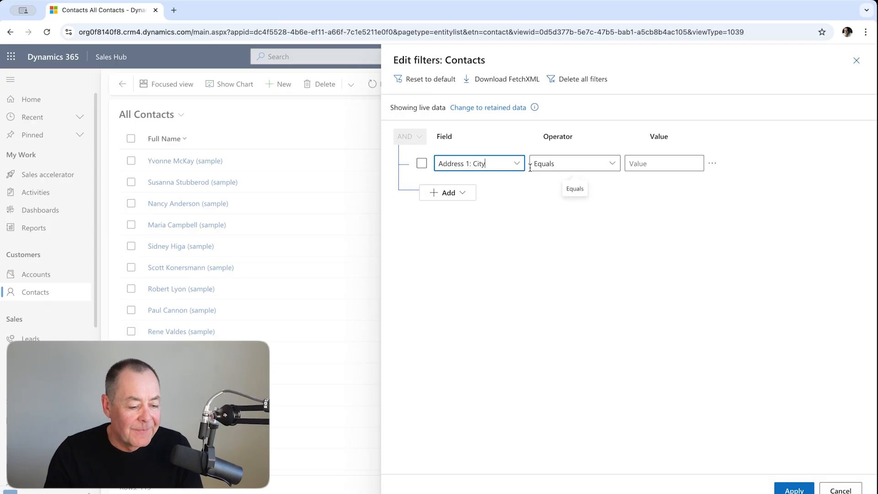
# - Examine the contact fields available for the Address 1: City filter row, leaving the chosen field in place
pyautogui.click(516, 164)
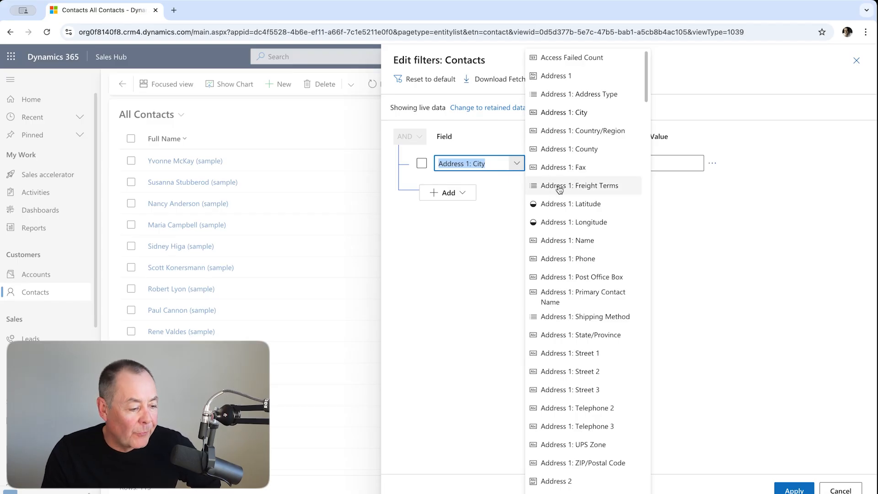
pyautogui.scroll(-3, 601, 225)
pyautogui.scroll(2, 603, 226)
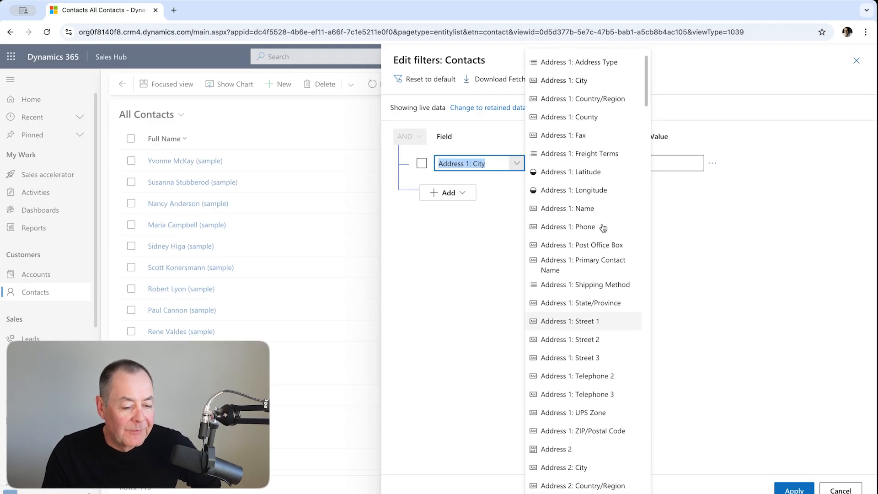
pyautogui.scroll(1, 603, 227)
pyautogui.scroll(-6, 603, 227)
pyautogui.scroll(7, 604, 227)
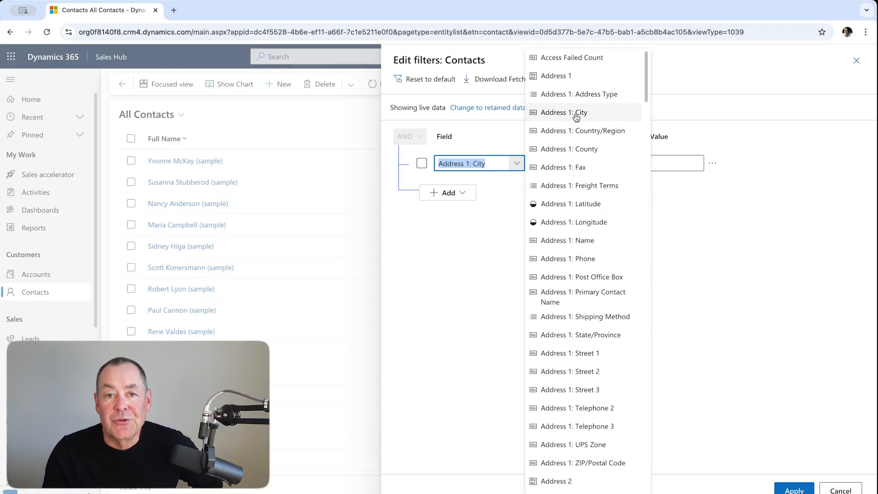
pyautogui.click(699, 217)
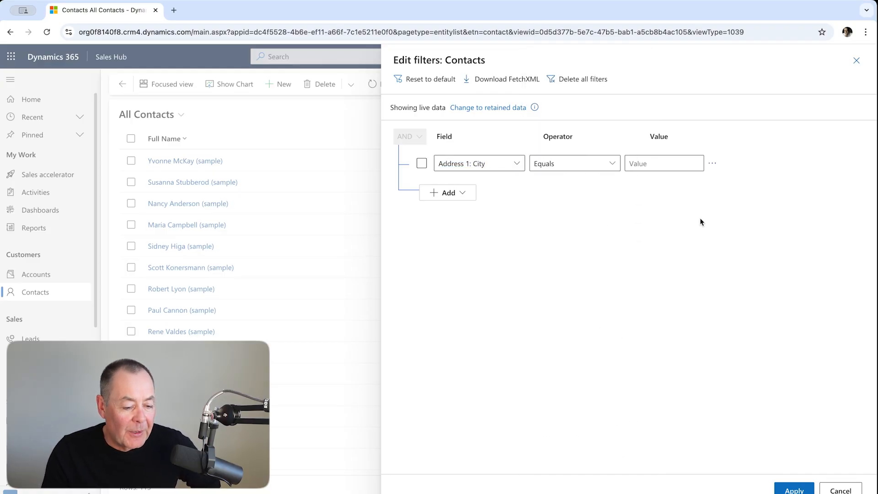
# - Review the operators for the Address 1: City filter row, keep Equals, and enter Seattle as its value
pyautogui.click(613, 166)
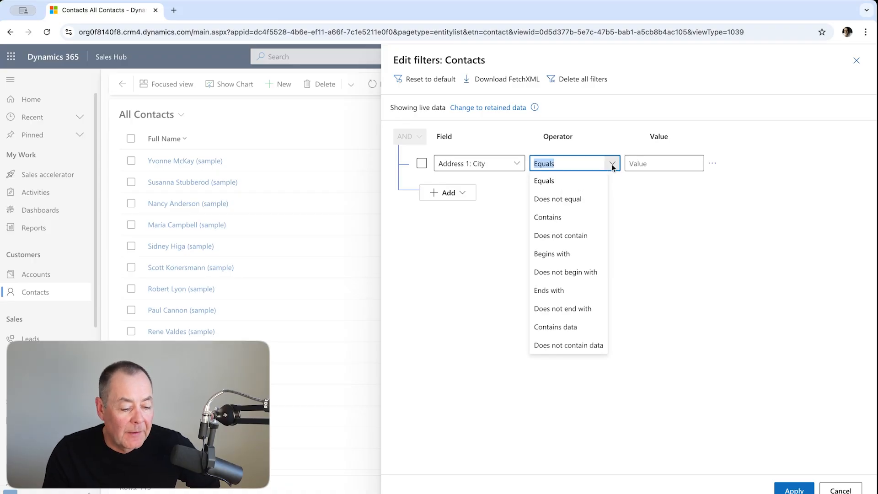
pyautogui.click(612, 165)
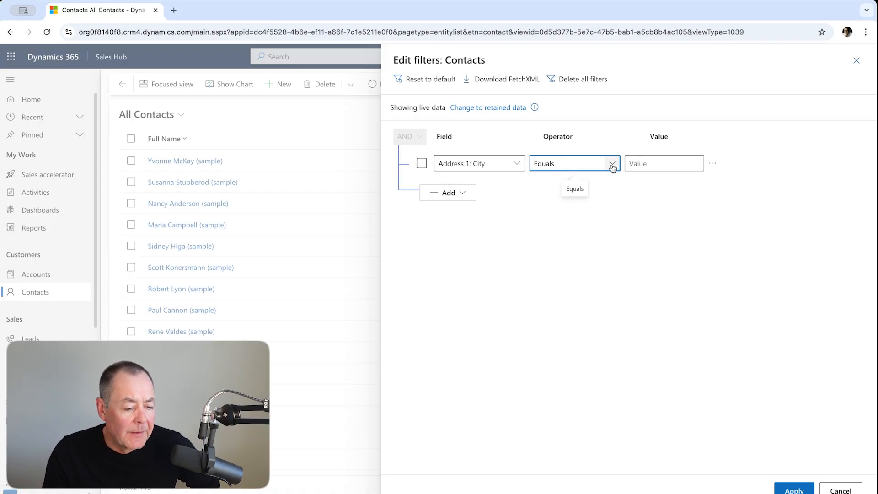
pyautogui.click(646, 165)
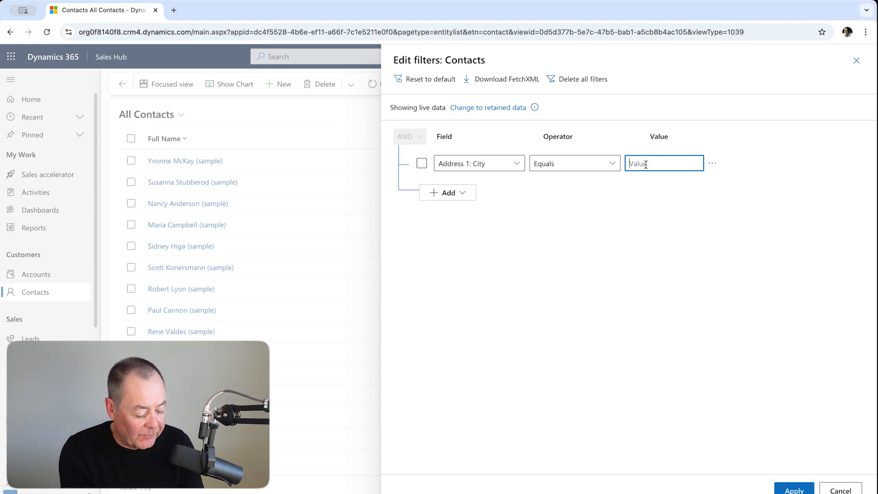
pyautogui.write('Seattle')
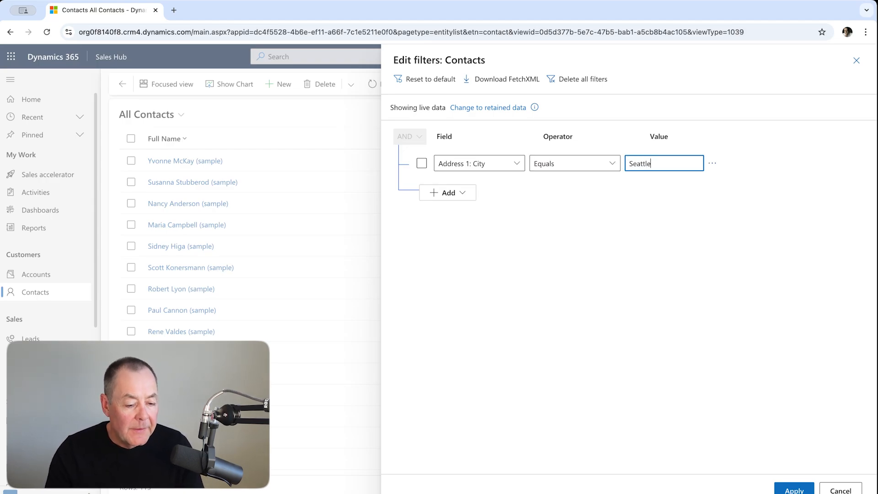
# - Add a second filter row requiring that the Email field contains data
pyautogui.click(449, 196)
pyautogui.click(451, 209)
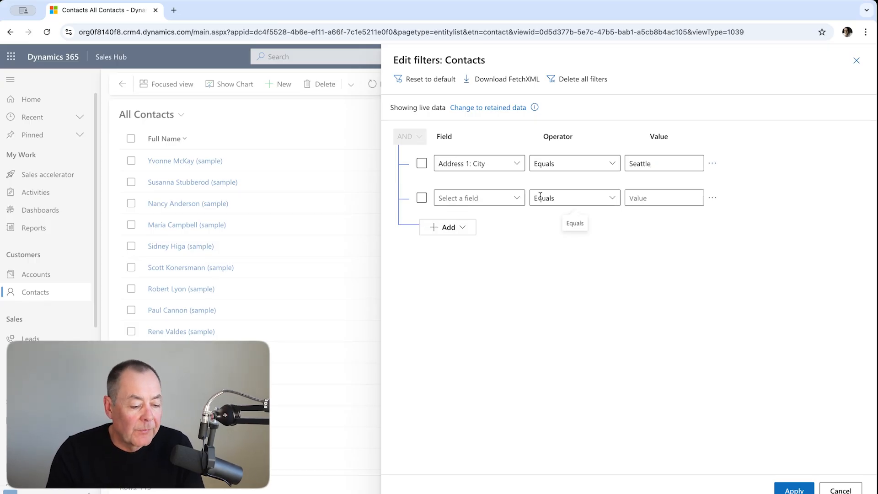
pyautogui.click(519, 197)
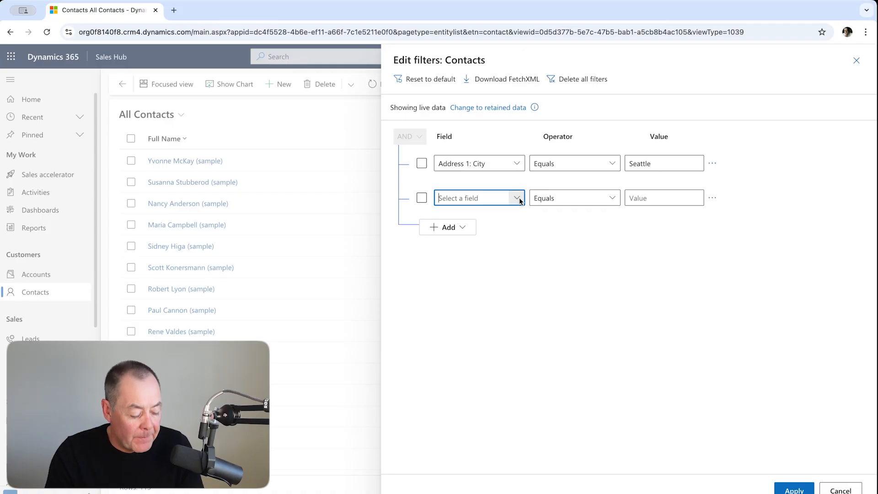
pyautogui.write('Email')
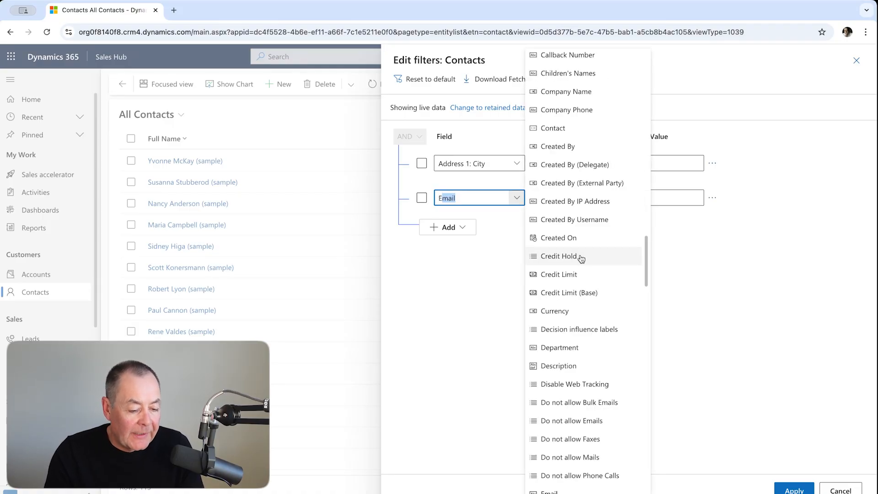
pyautogui.scroll(-3, 582, 259)
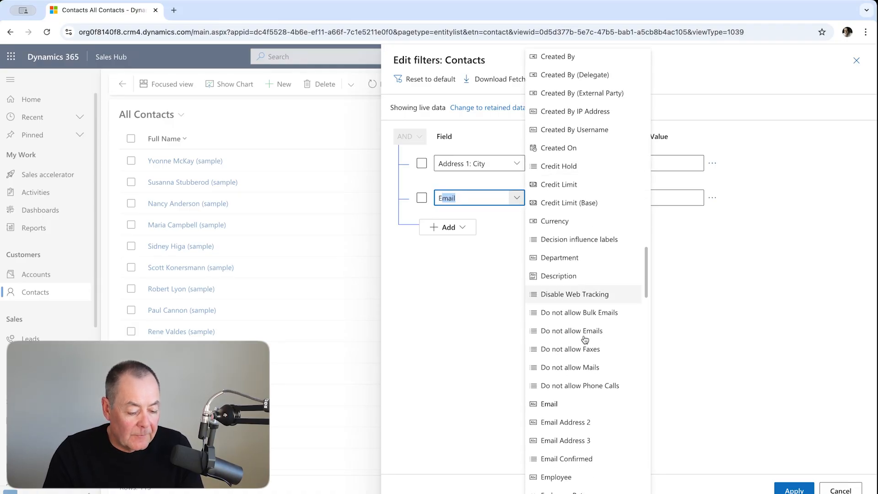
pyautogui.click(567, 403)
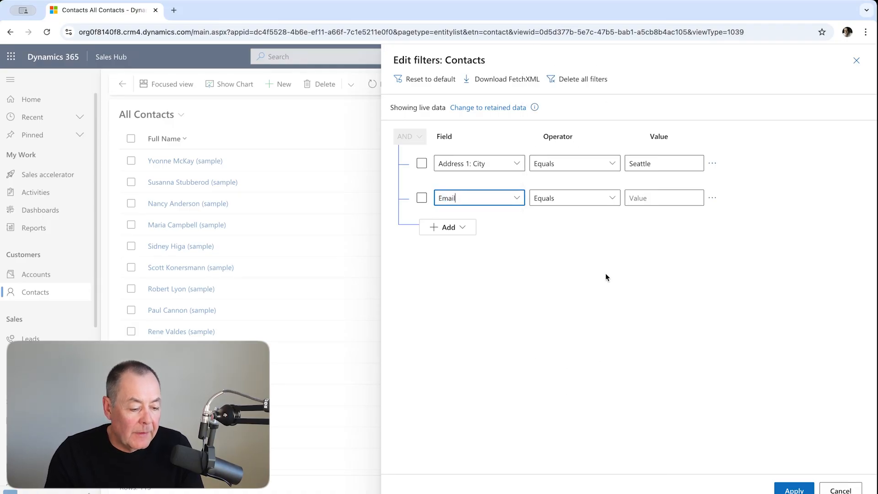
pyautogui.click(612, 200)
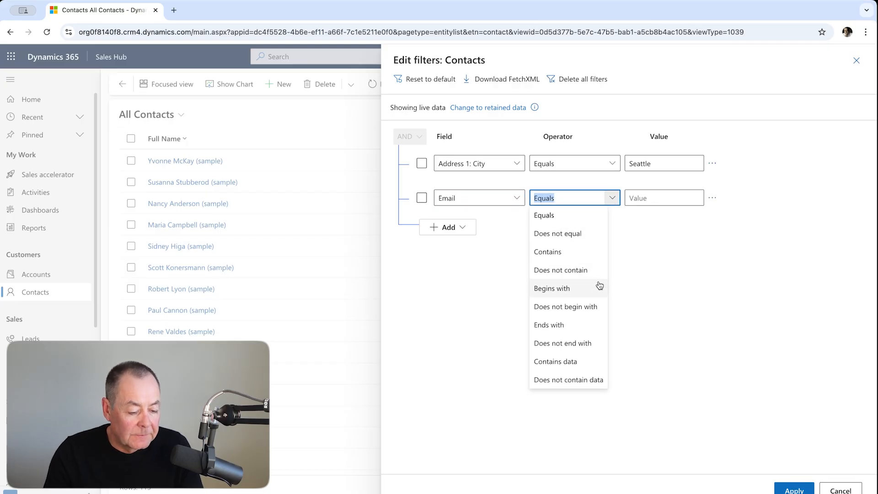
pyautogui.click(575, 363)
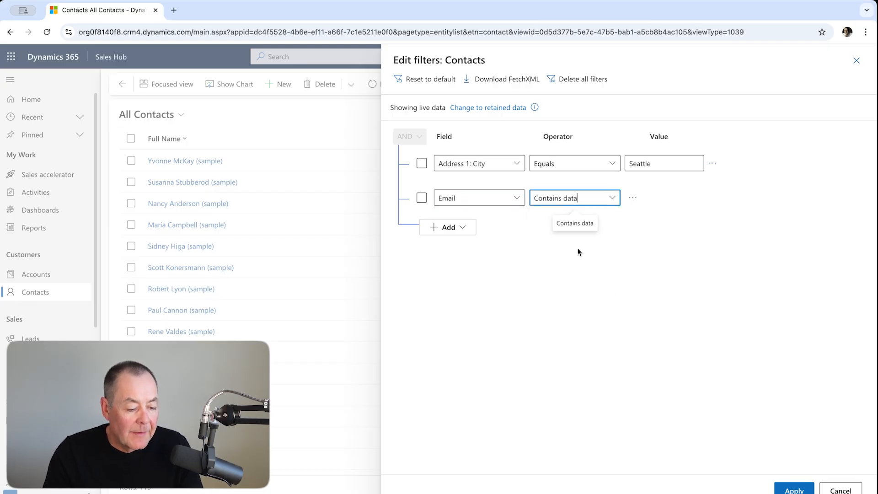
# - Add a third filter row for Status equals Active and apply the filters to the contacts view
pyautogui.click(447, 228)
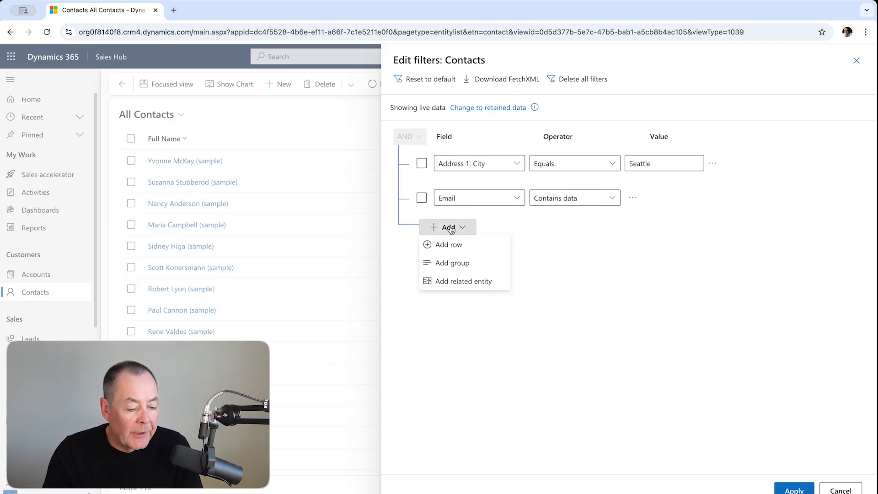
pyautogui.click(470, 248)
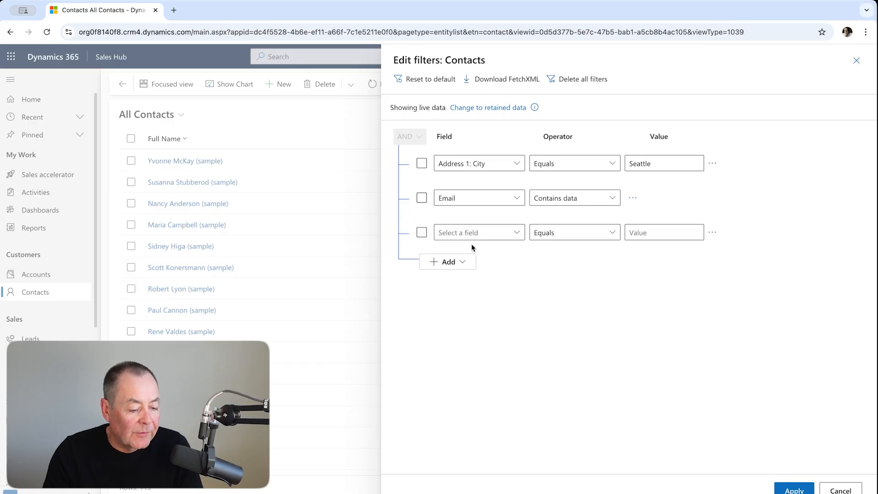
pyautogui.click(518, 233)
pyautogui.write('Salutation')
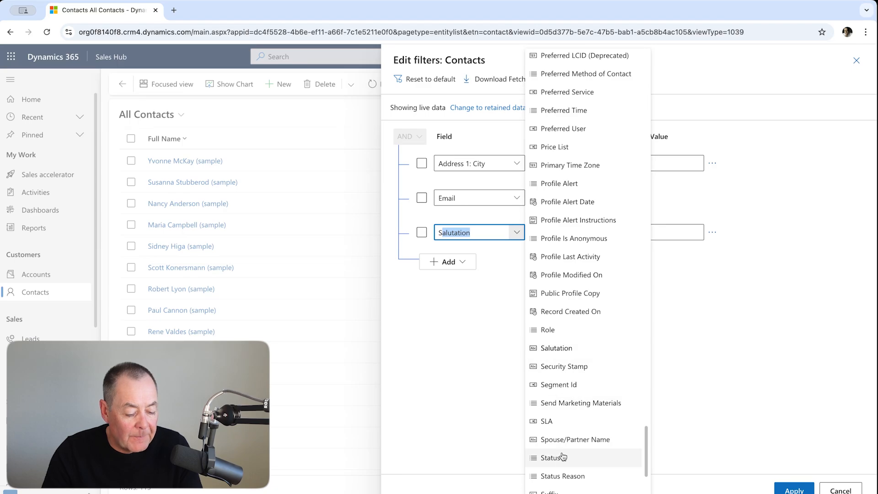
pyautogui.click(563, 463)
pyautogui.click(708, 234)
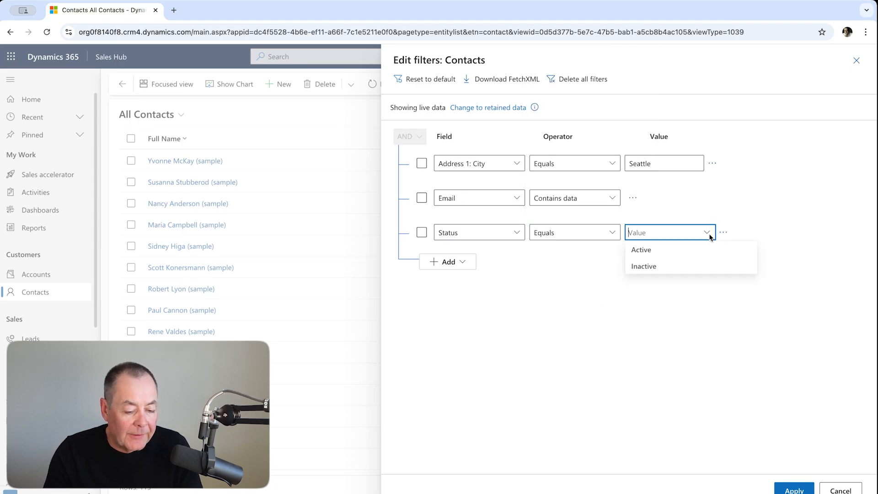
pyautogui.click(662, 250)
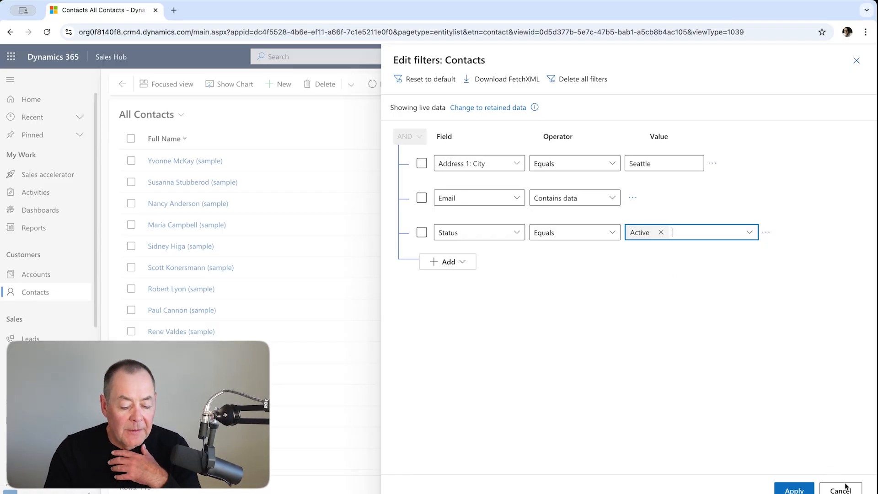
pyautogui.click(792, 490)
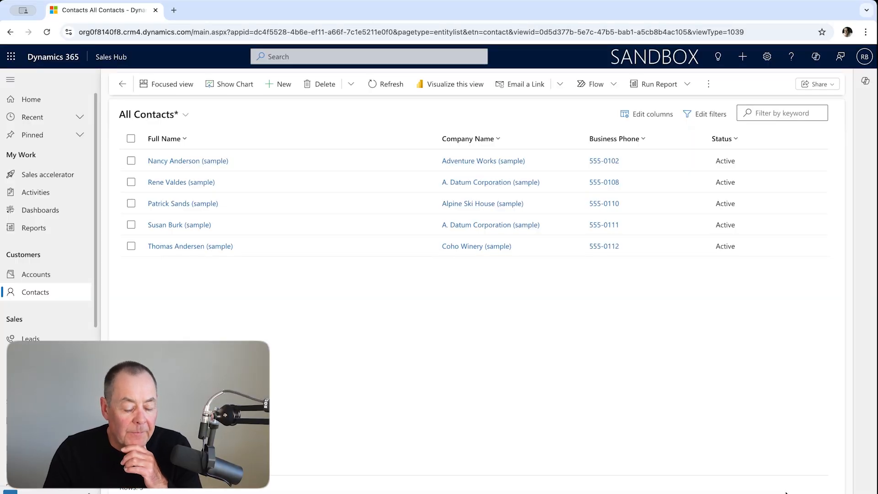
# - Reopen the view's filters, add another row for Address 1: City equals Redmond, and apply the filters
pyautogui.click(707, 118)
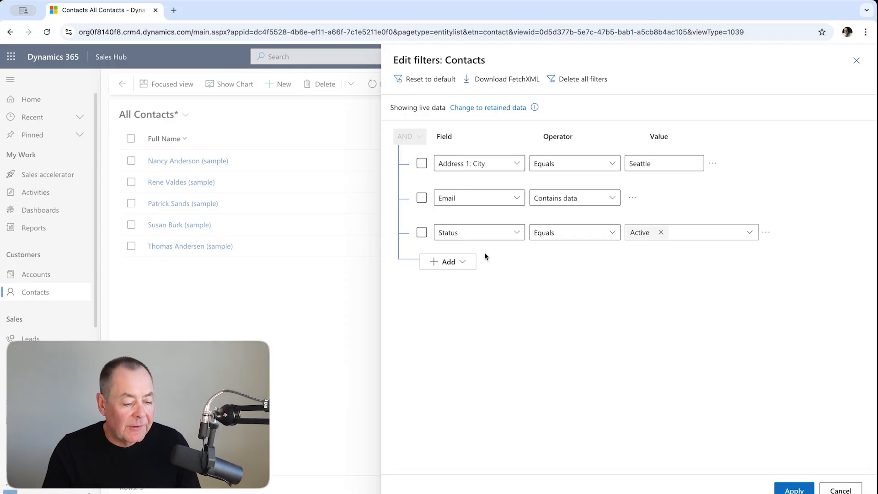
pyautogui.click(464, 262)
pyautogui.click(457, 280)
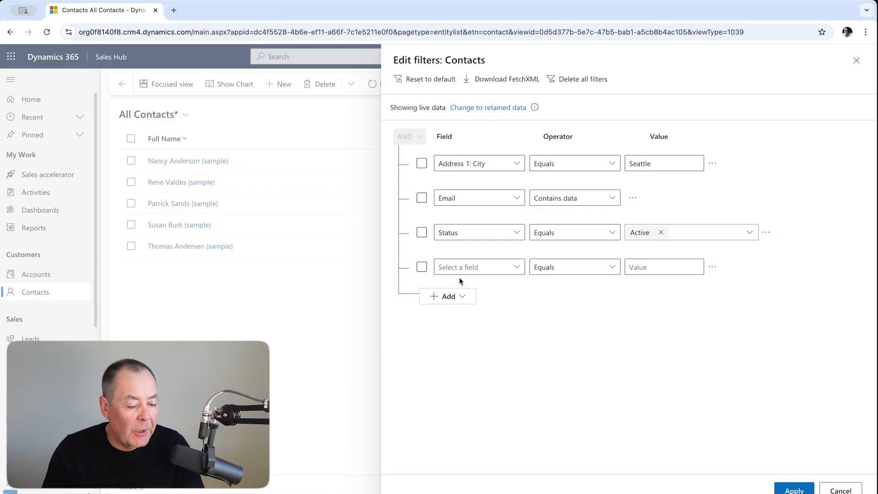
pyautogui.click(517, 267)
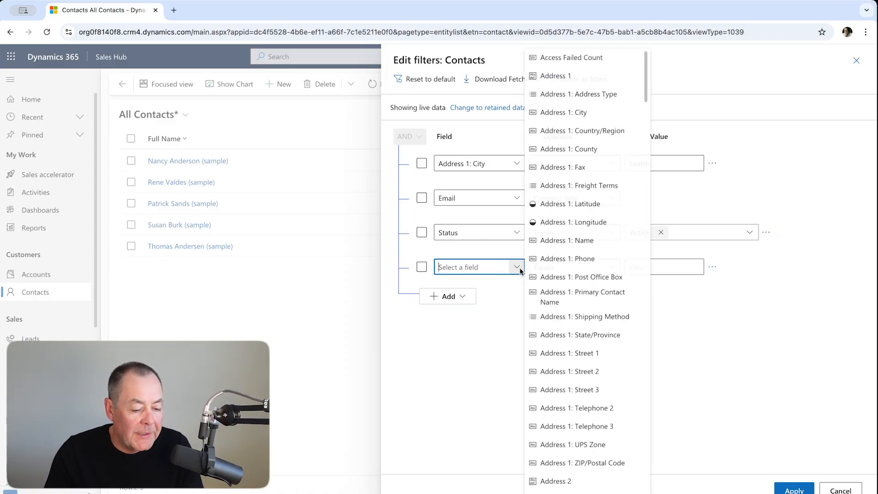
pyautogui.click(592, 113)
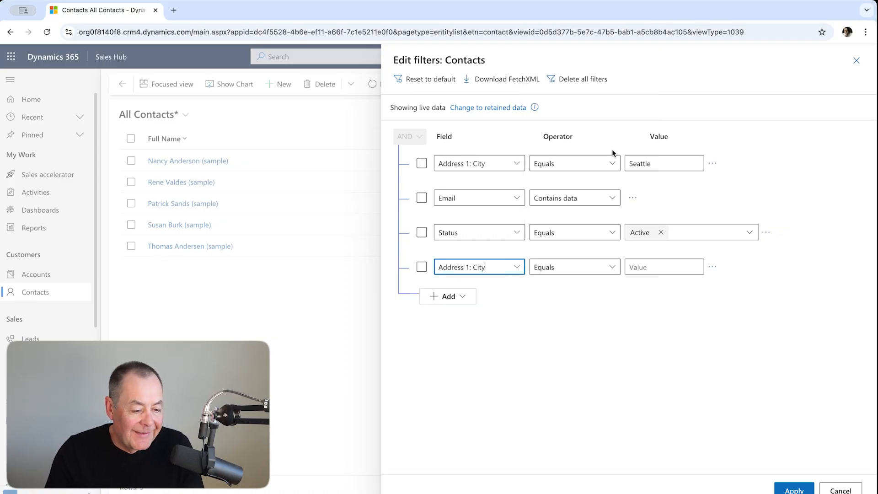
pyautogui.click(613, 268)
pyautogui.click(688, 266)
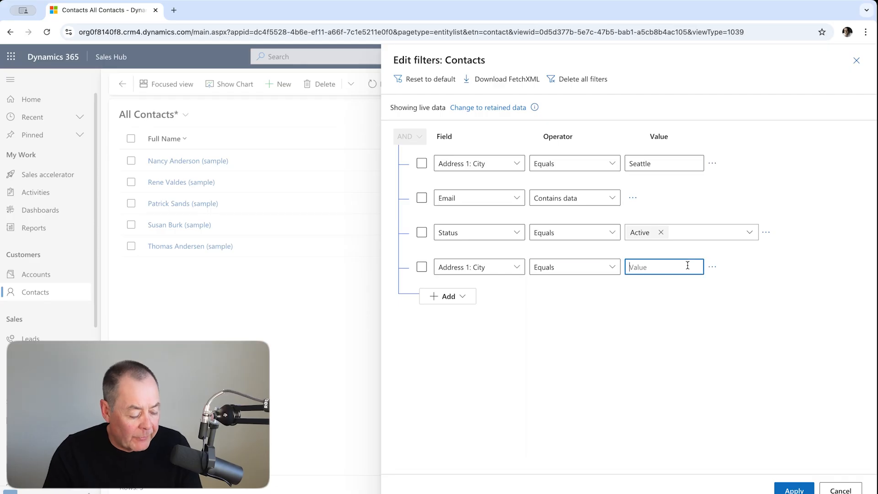
pyautogui.write('Redmond')
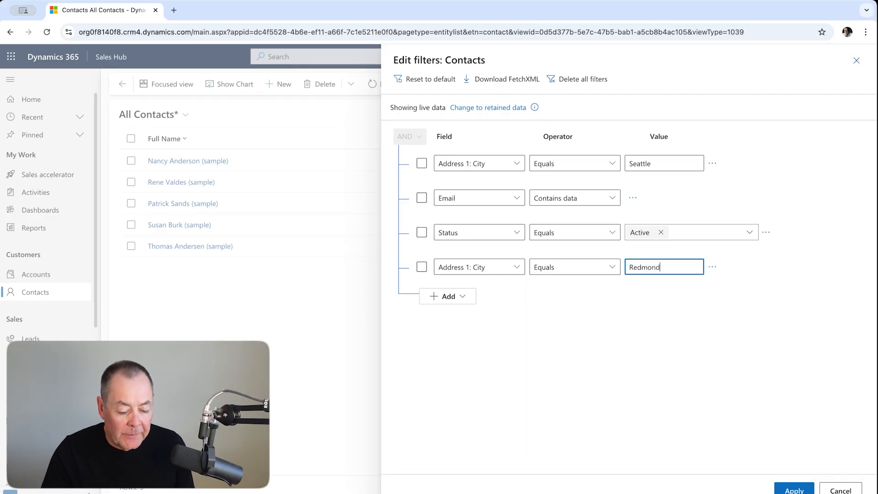
pyautogui.click(795, 490)
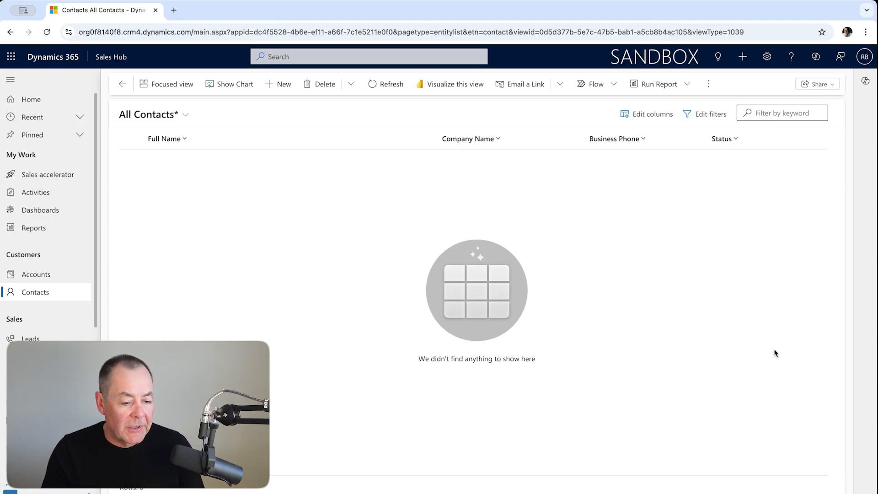
# - Reopen the view's filters and make a group from the two Address 1: City rows, Seattle and Redmond
pyautogui.click(703, 118)
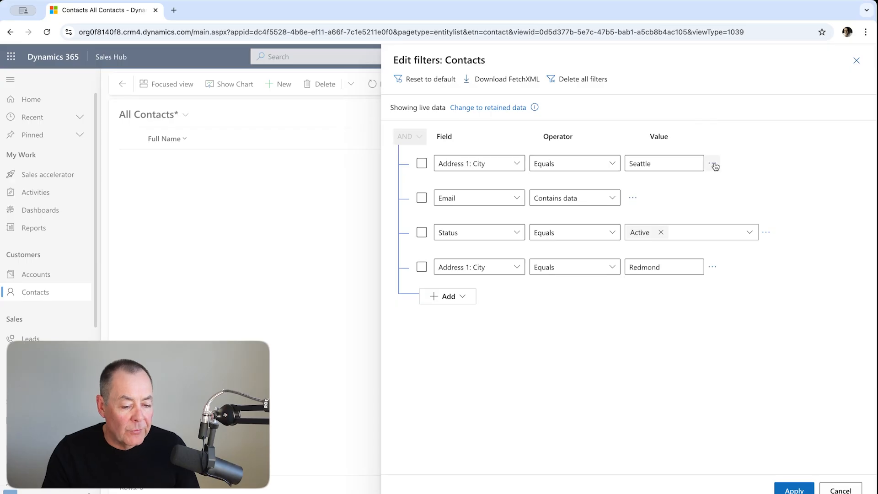
pyautogui.click(422, 164)
pyautogui.click(422, 267)
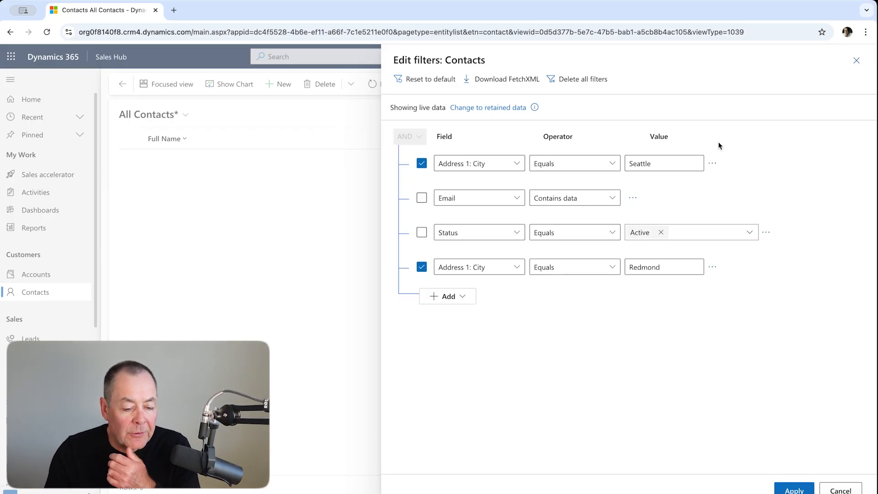
pyautogui.click(712, 163)
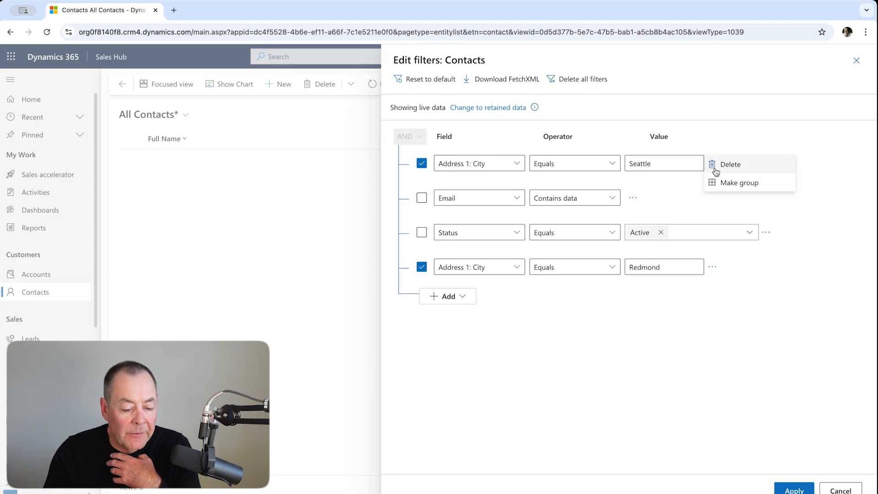
pyautogui.click(734, 183)
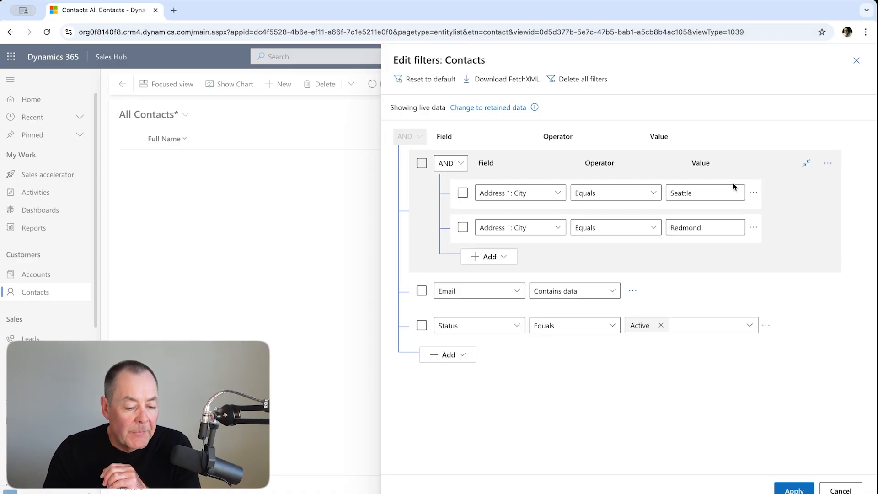
# - Change the city group's logical operator to Or and apply the filters to the contacts view
pyautogui.click(461, 165)
pyautogui.click(449, 199)
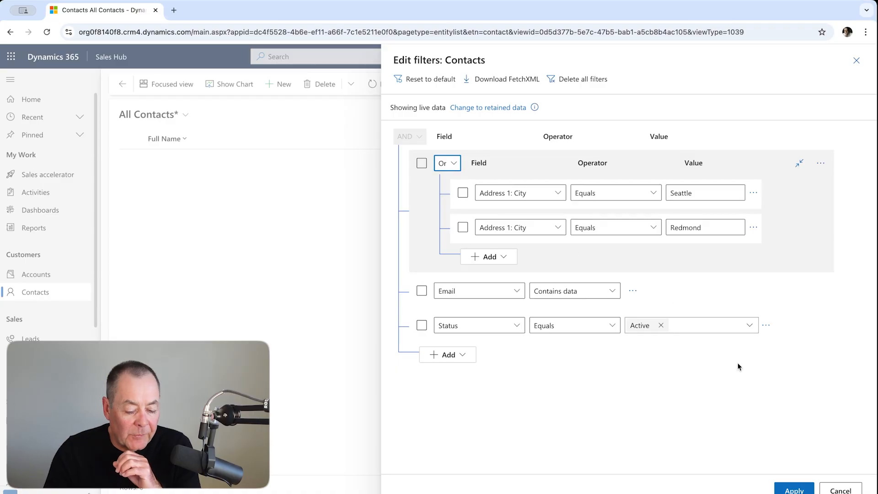
pyautogui.click(794, 490)
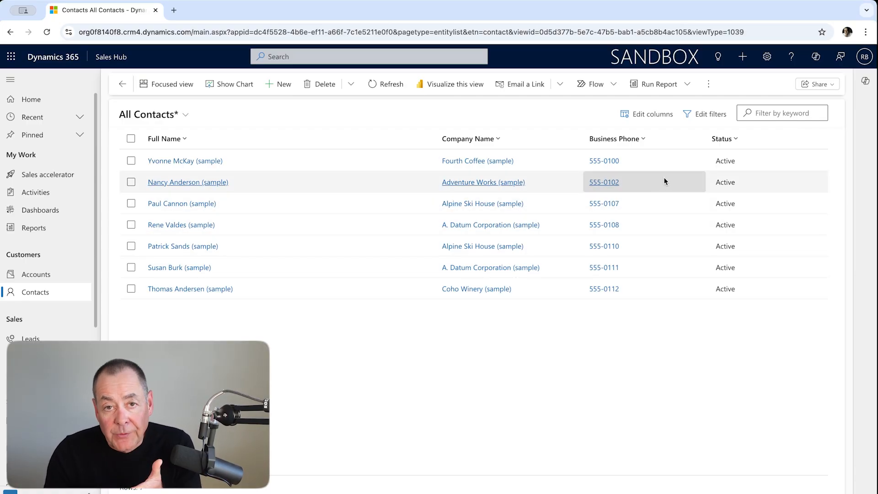
# - Add the Address 1: City column to the contacts view and apply the column change
pyautogui.click(655, 116)
pyautogui.click(680, 81)
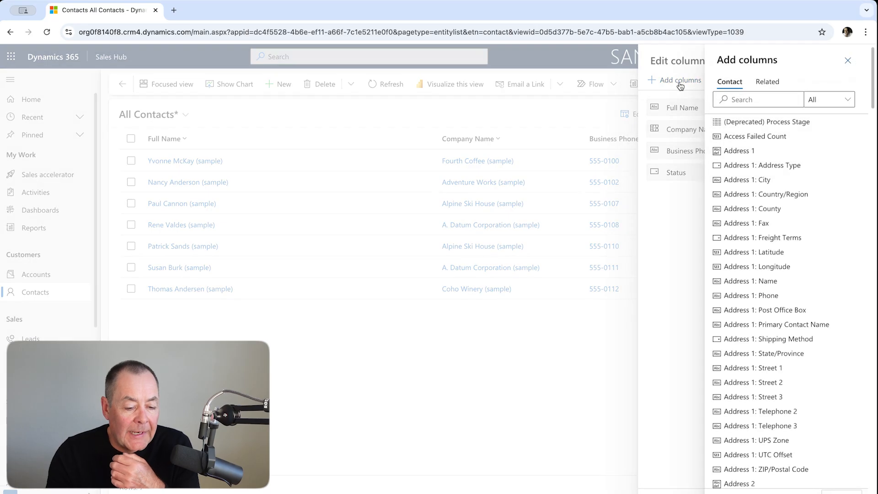
pyautogui.click(780, 180)
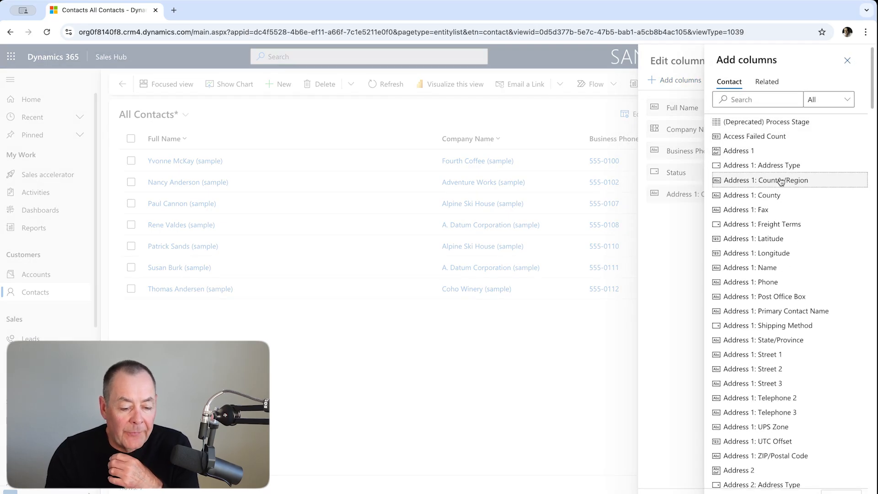
pyautogui.click(841, 492)
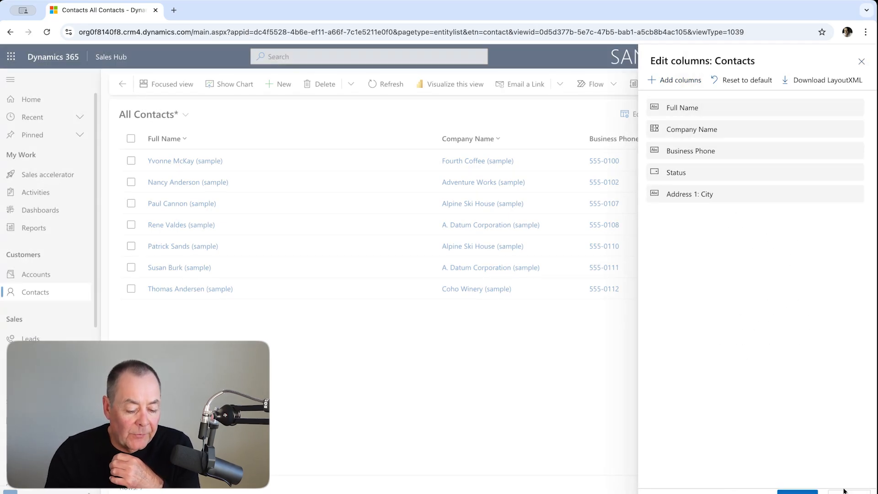
pyautogui.click(797, 492)
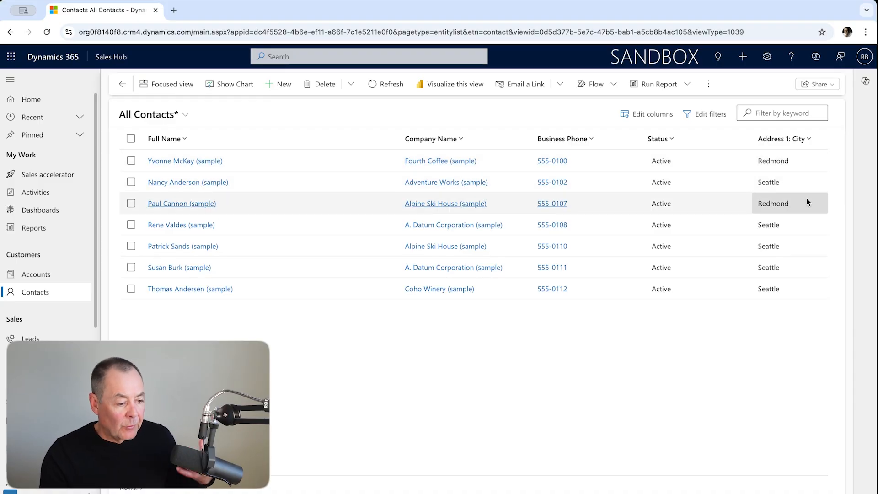
pyautogui.click(772, 146)
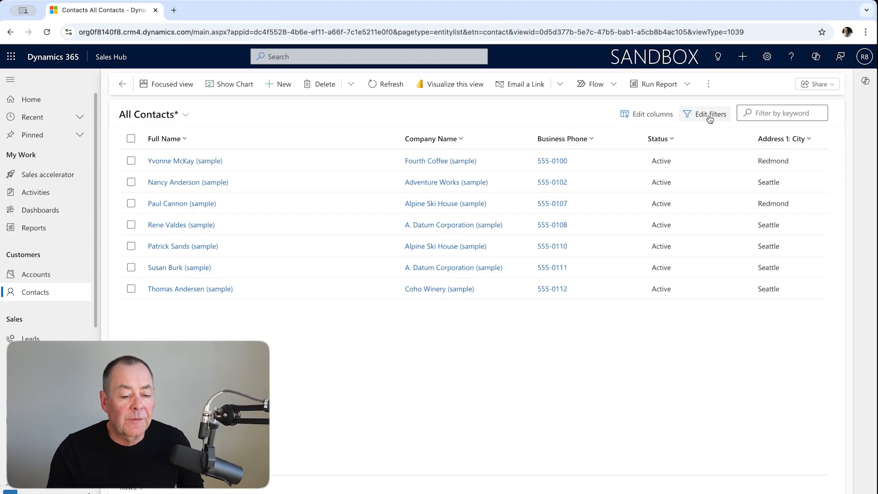
# - Reopen the view's filters and add a related entity condition on Company Name (Accounts)
pyautogui.click(710, 118)
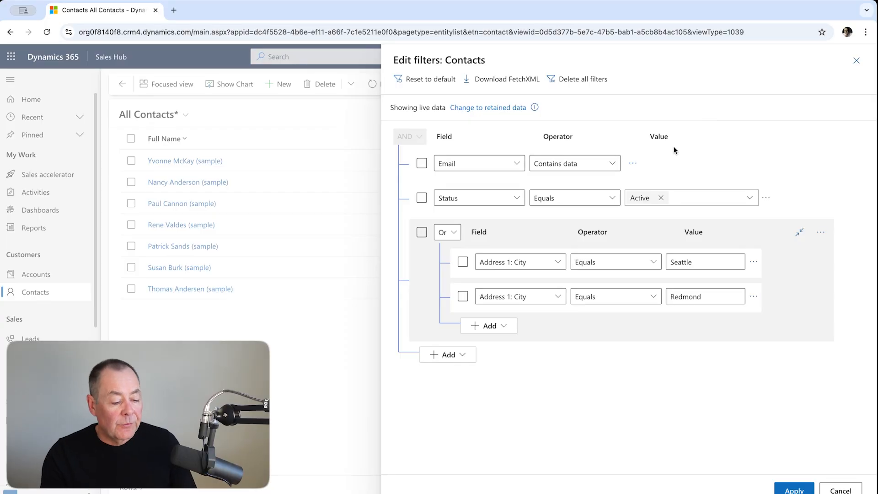
pyautogui.click(447, 356)
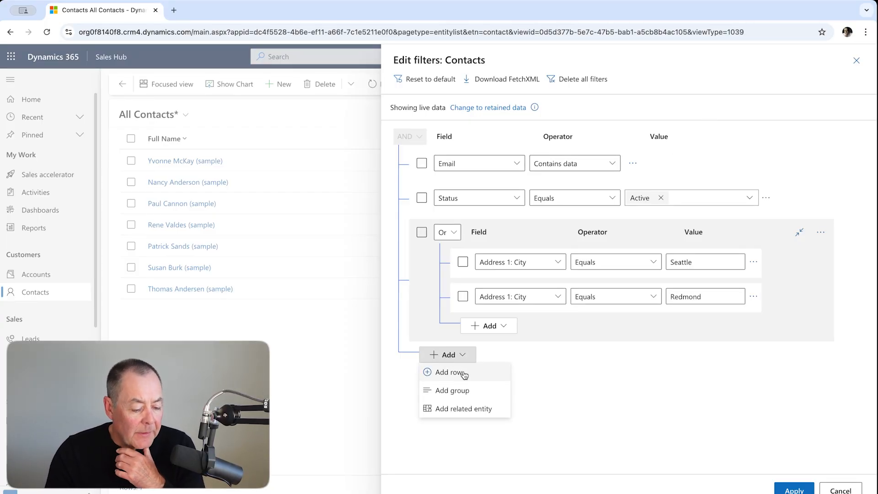
pyautogui.click(464, 409)
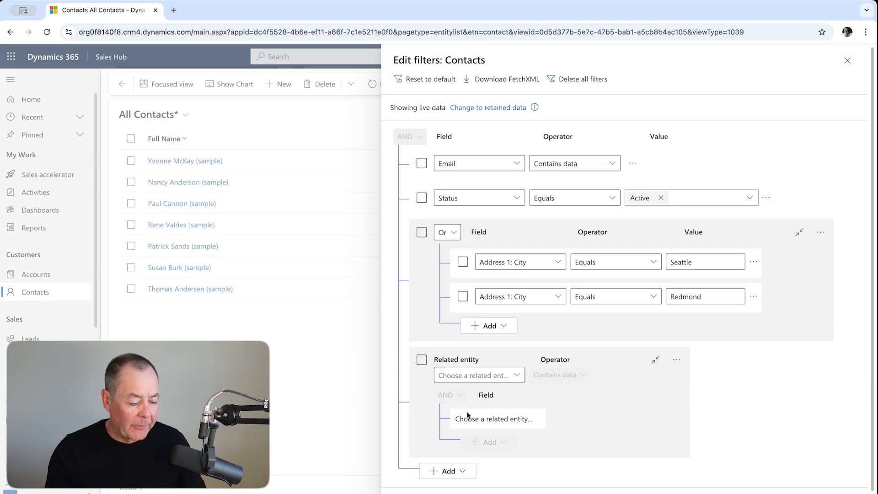
pyautogui.click(517, 376)
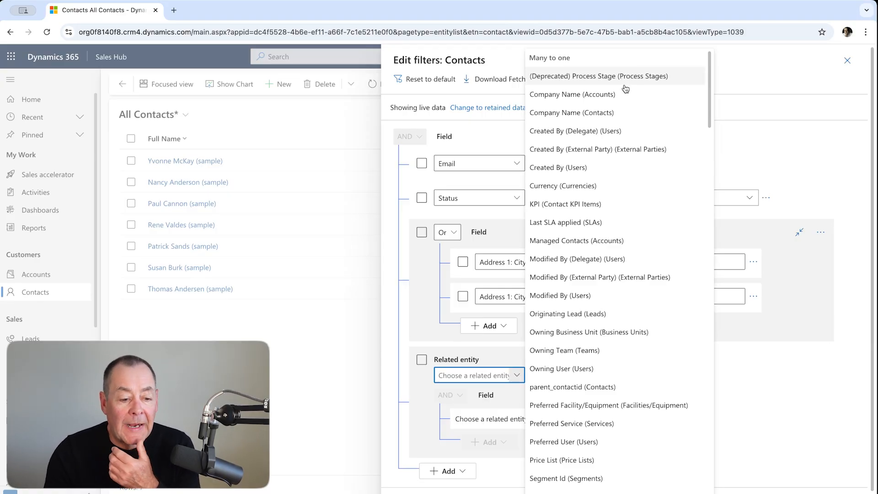
pyautogui.scroll(-10, 630, 152)
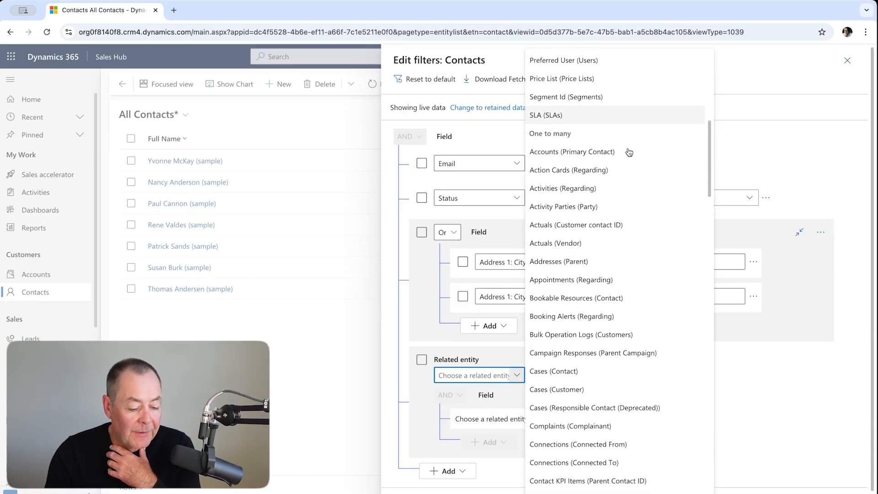
pyautogui.scroll(-5, 630, 152)
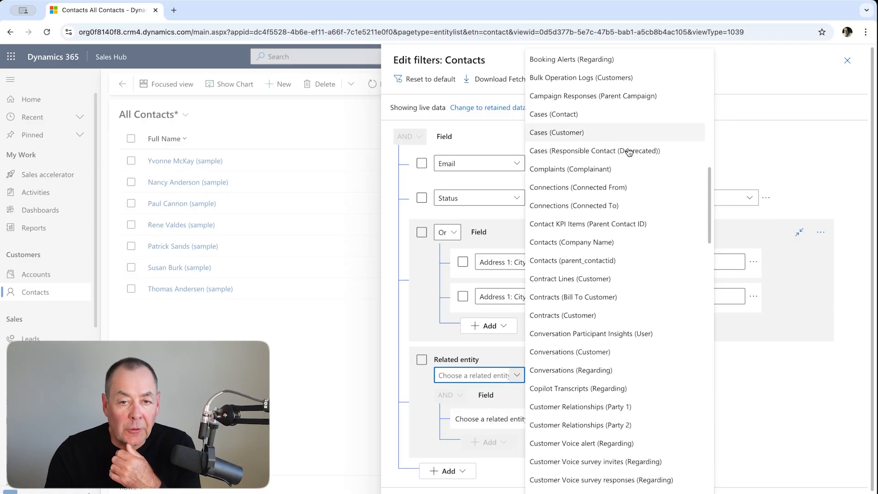
pyautogui.scroll(15, 630, 152)
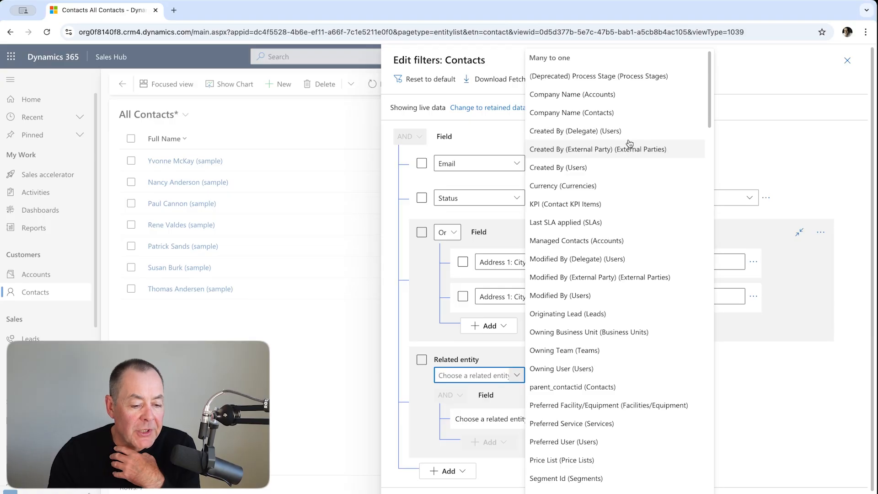
pyautogui.click(597, 96)
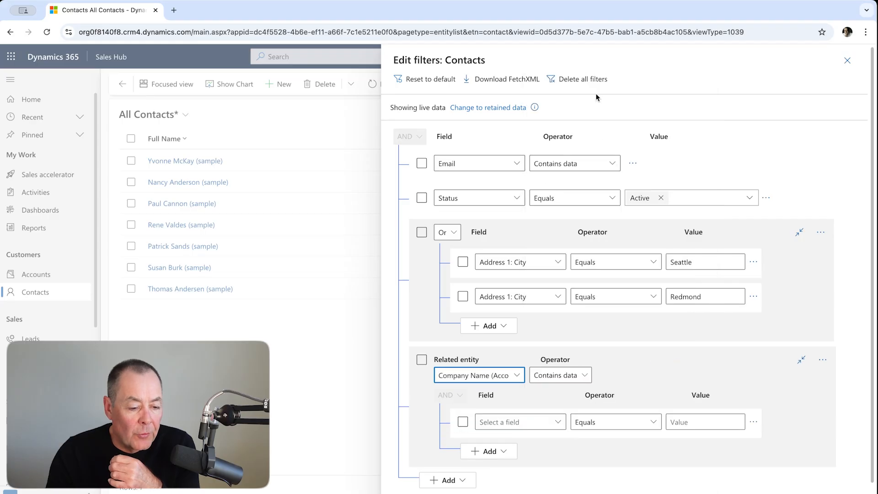
# - Set the related account condition to Number of Employees Is Greater than 5000 and apply the filters to the contacts view
pyautogui.click(559, 421)
pyautogui.write('Number of Employees')
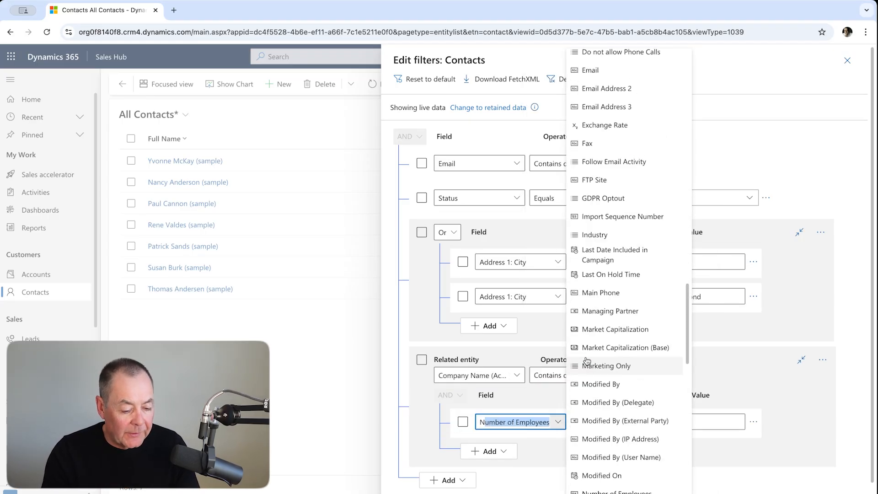
pyautogui.scroll(-2, 608, 364)
pyautogui.click(627, 428)
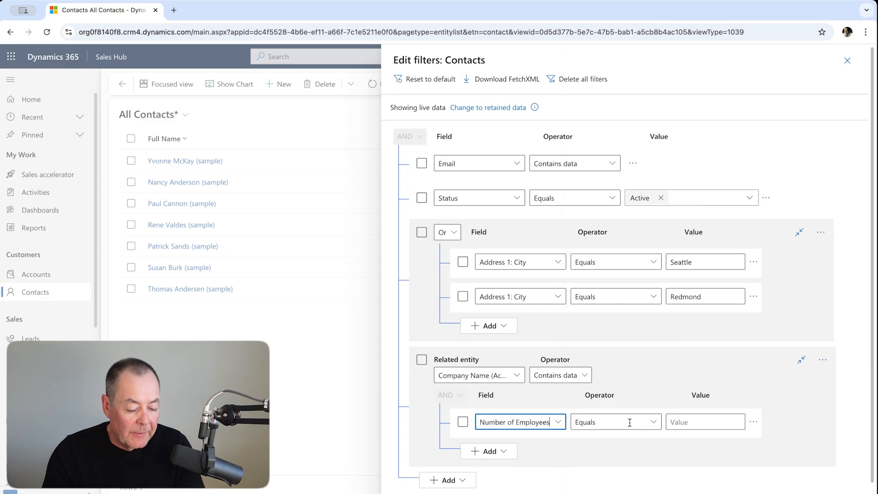
pyautogui.click(654, 422)
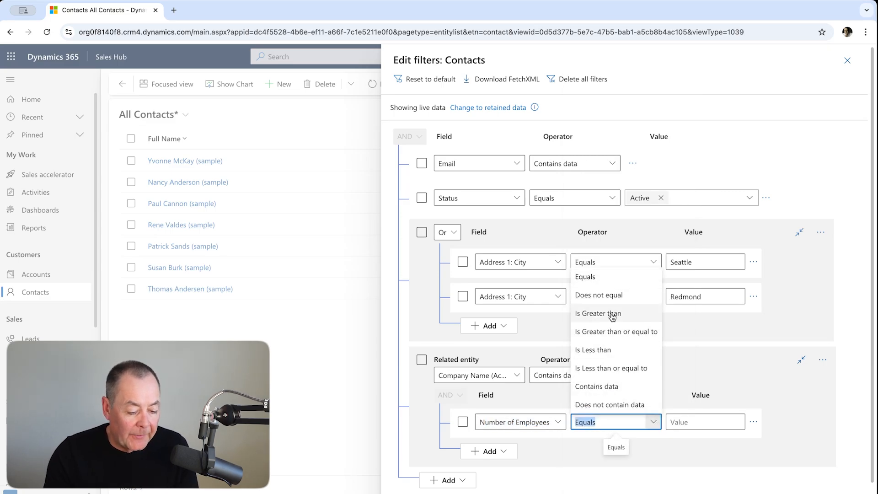
pyautogui.click(595, 313)
pyautogui.click(709, 424)
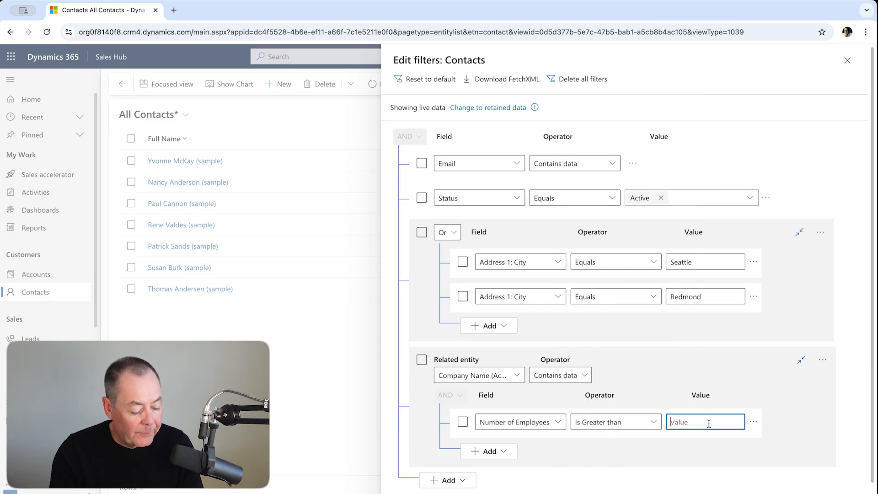
pyautogui.write('5000')
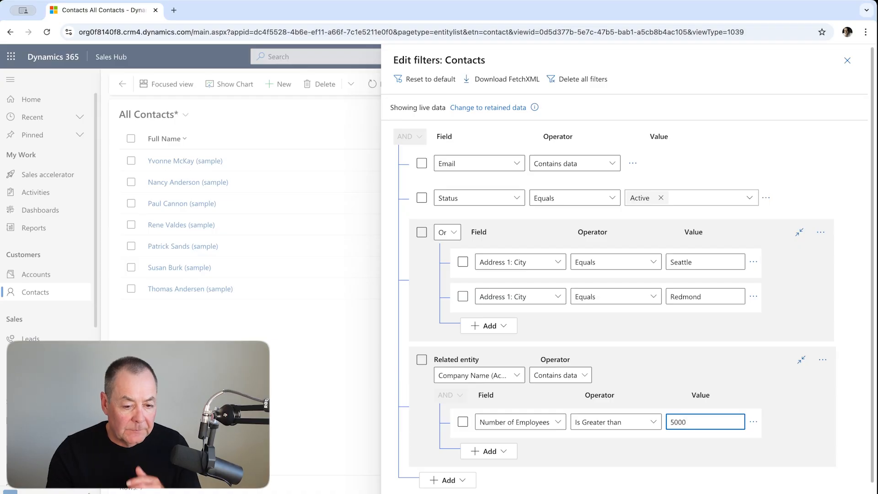
pyautogui.scroll(-1, 798, 423)
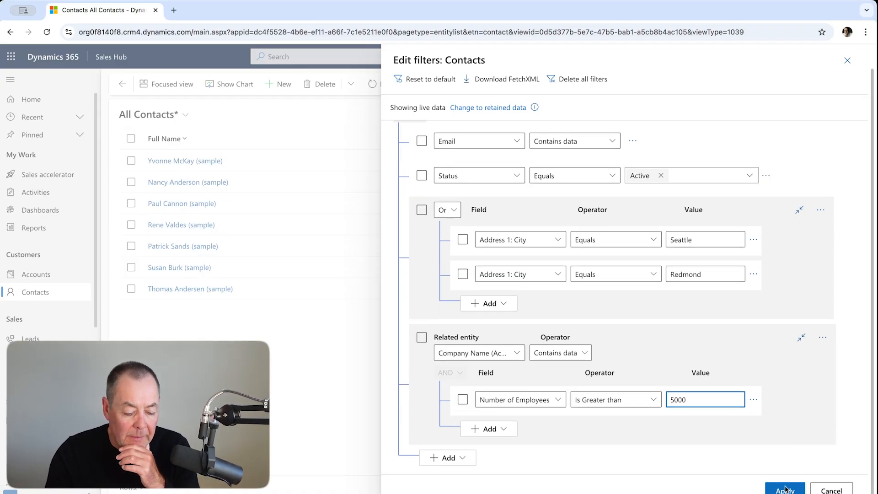
pyautogui.click(785, 489)
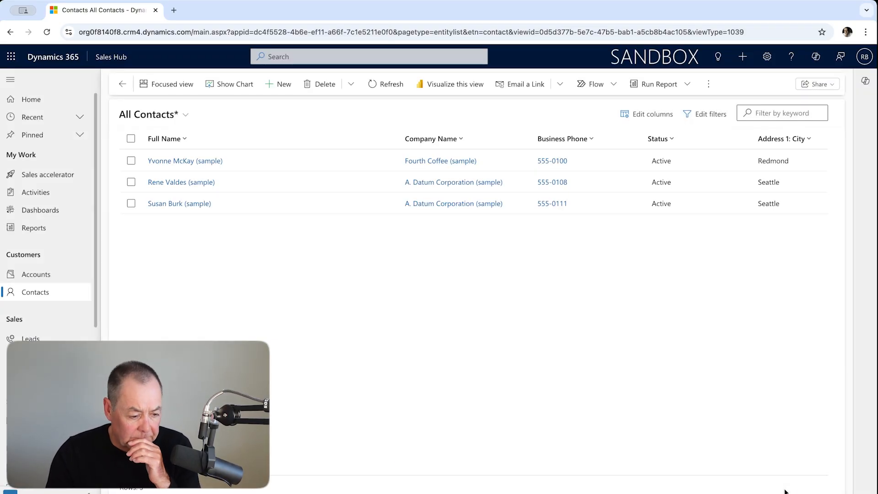